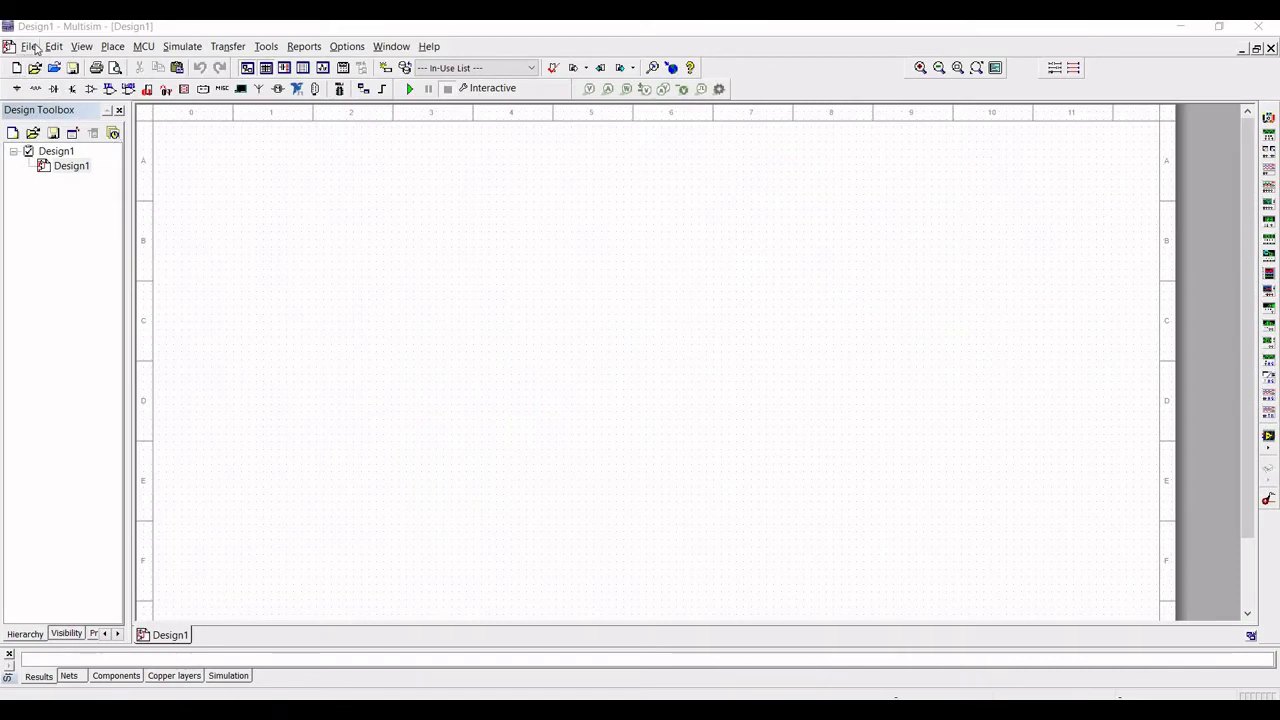
- Create a new empty PLD design named GatedDLatch from the PLD template
click(33, 47)
click(46, 67)
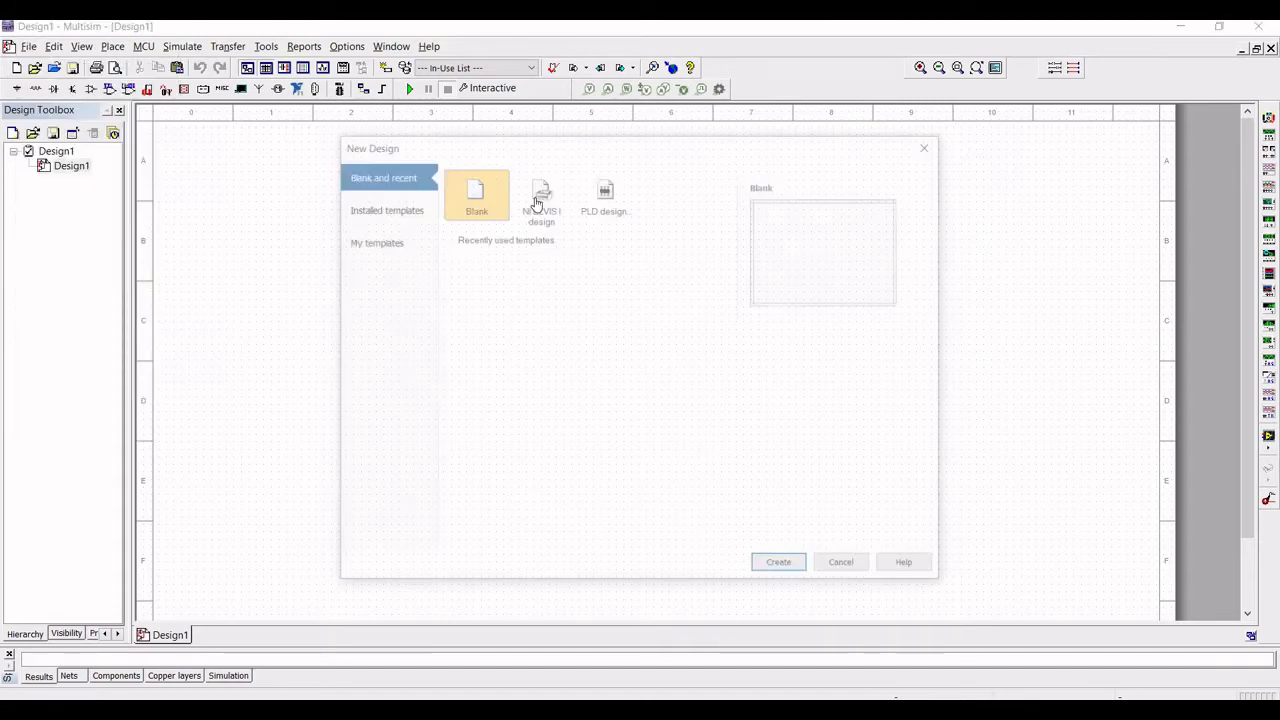
click(613, 191)
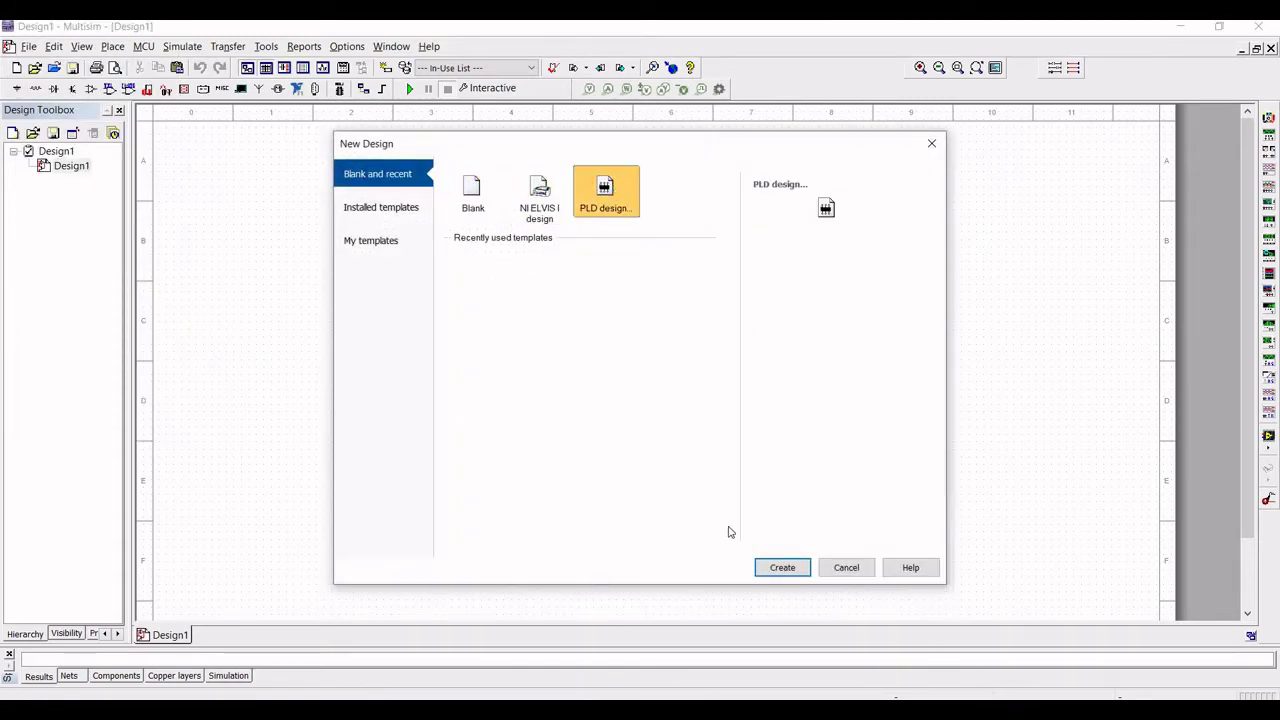
click(783, 568)
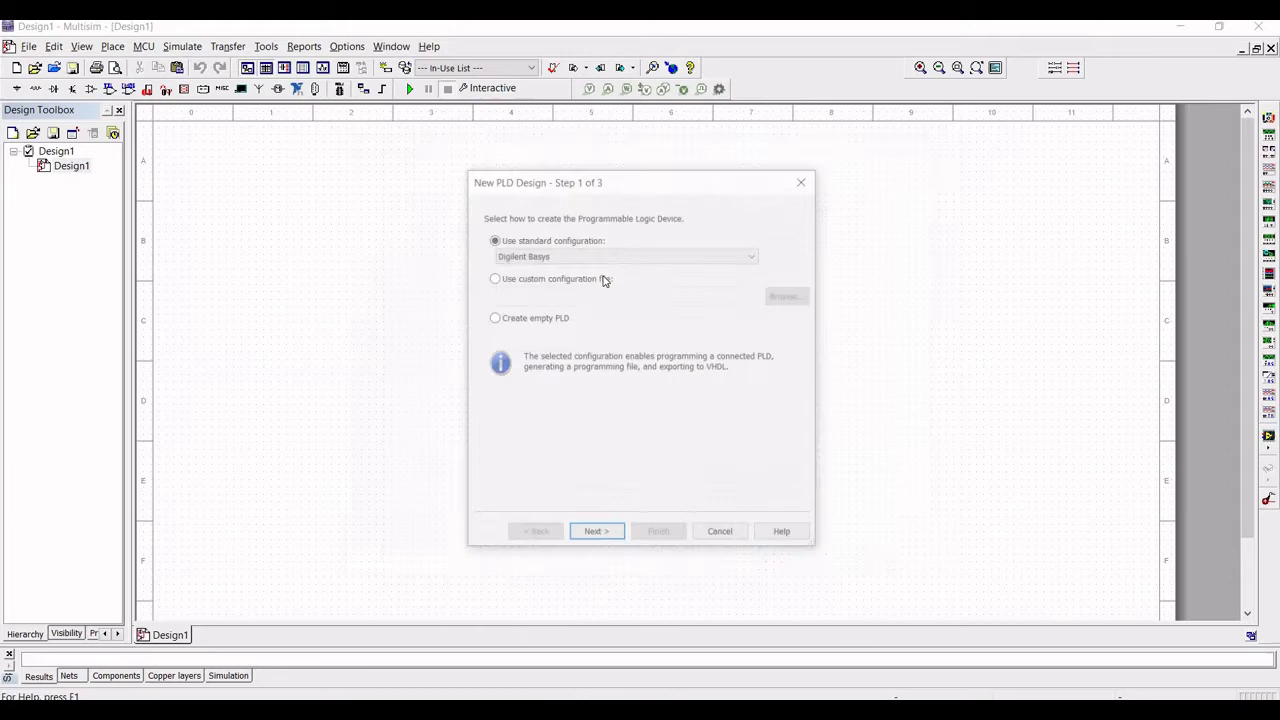
click(493, 318)
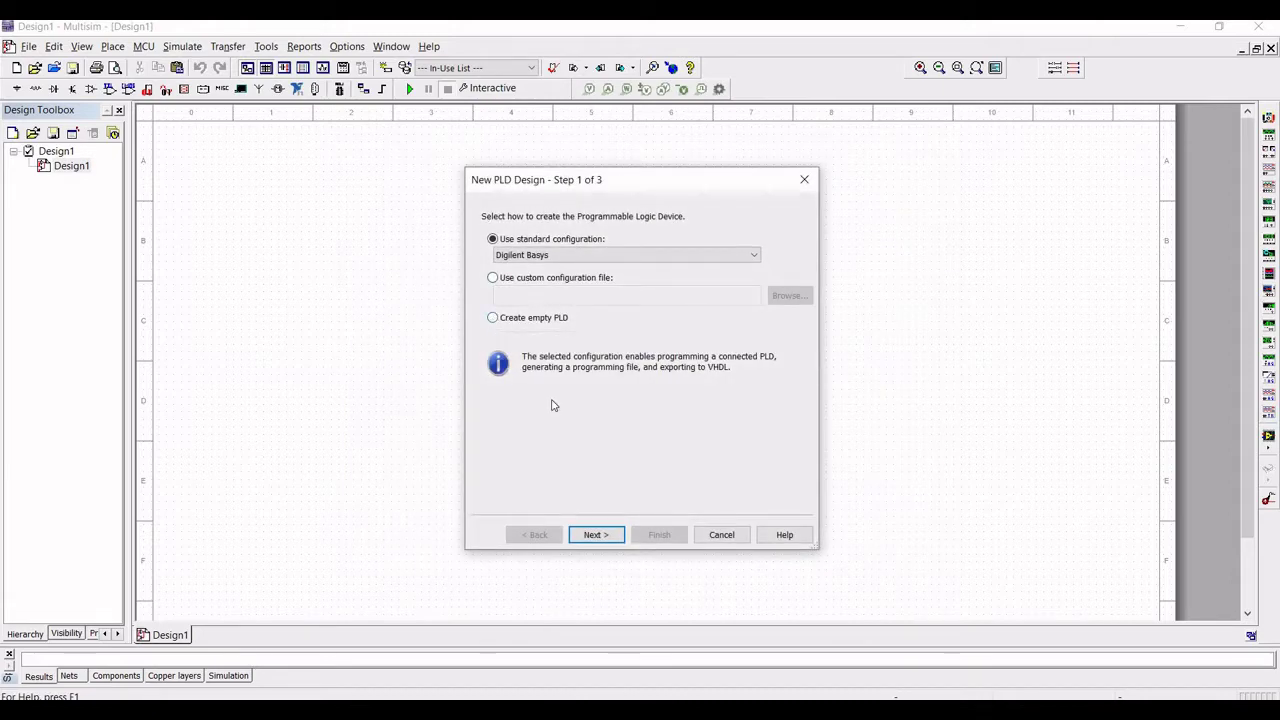
click(612, 532)
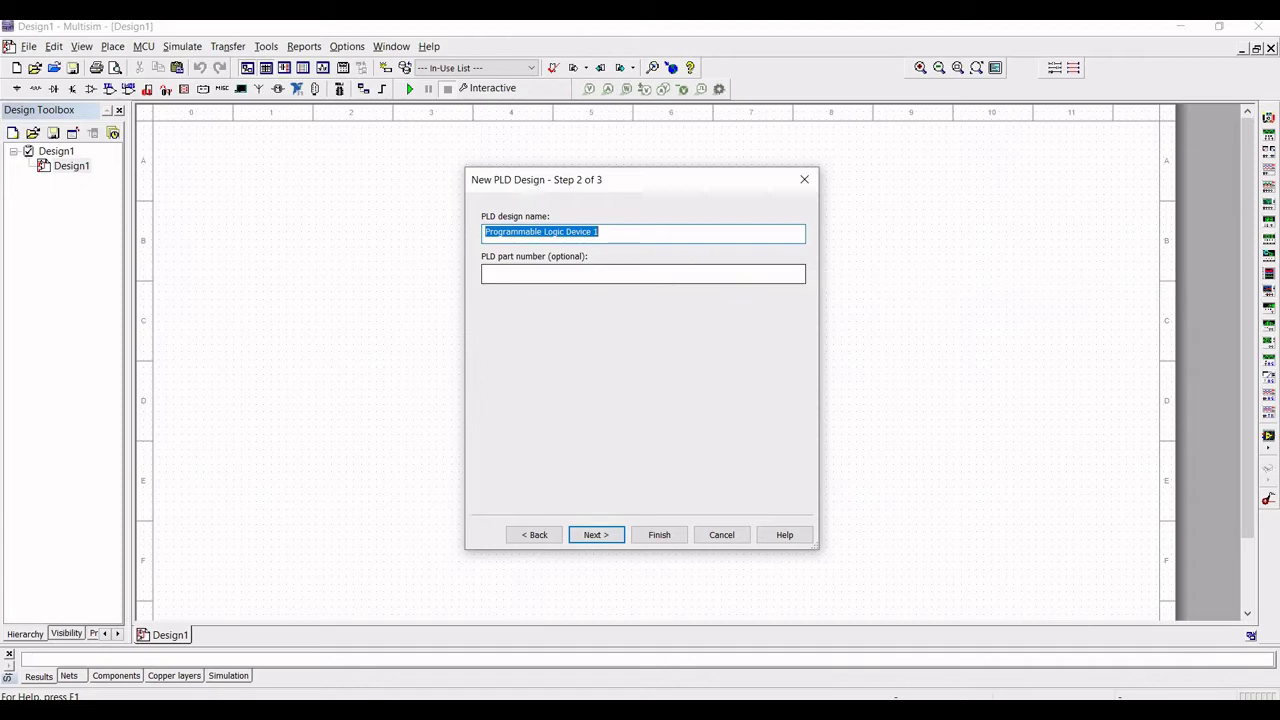
text(GatedD)
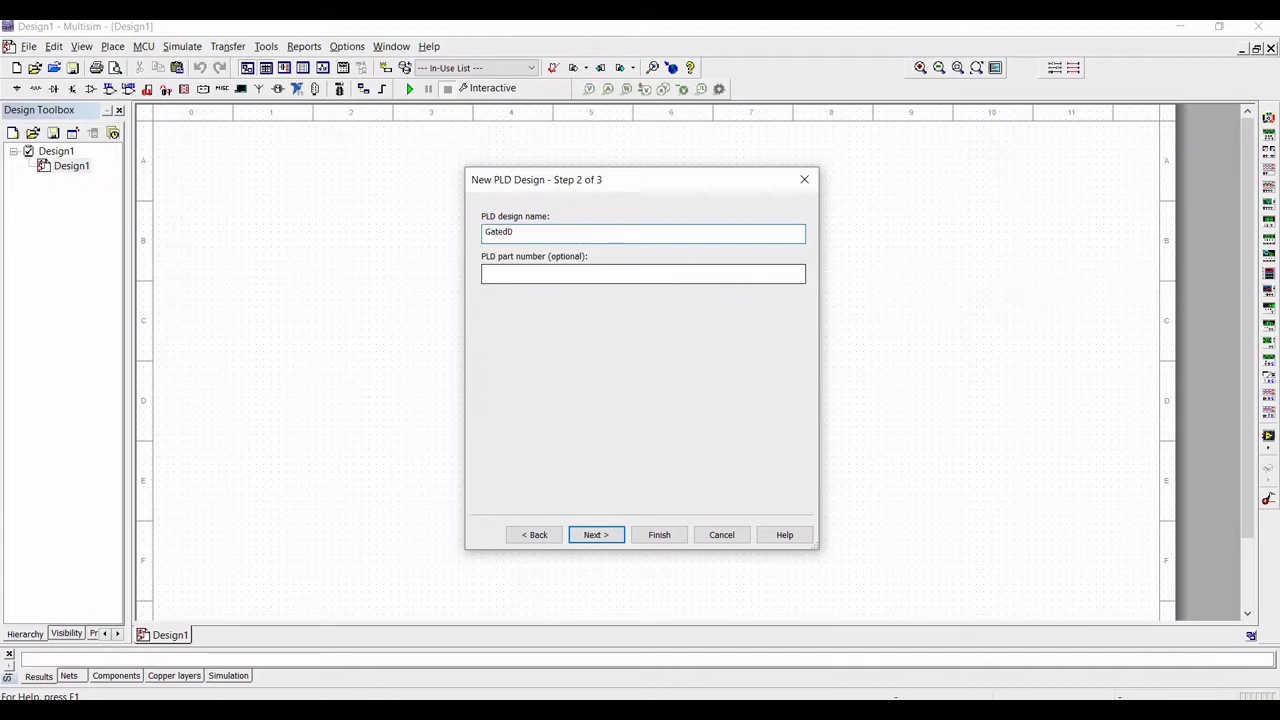
text(Latch)
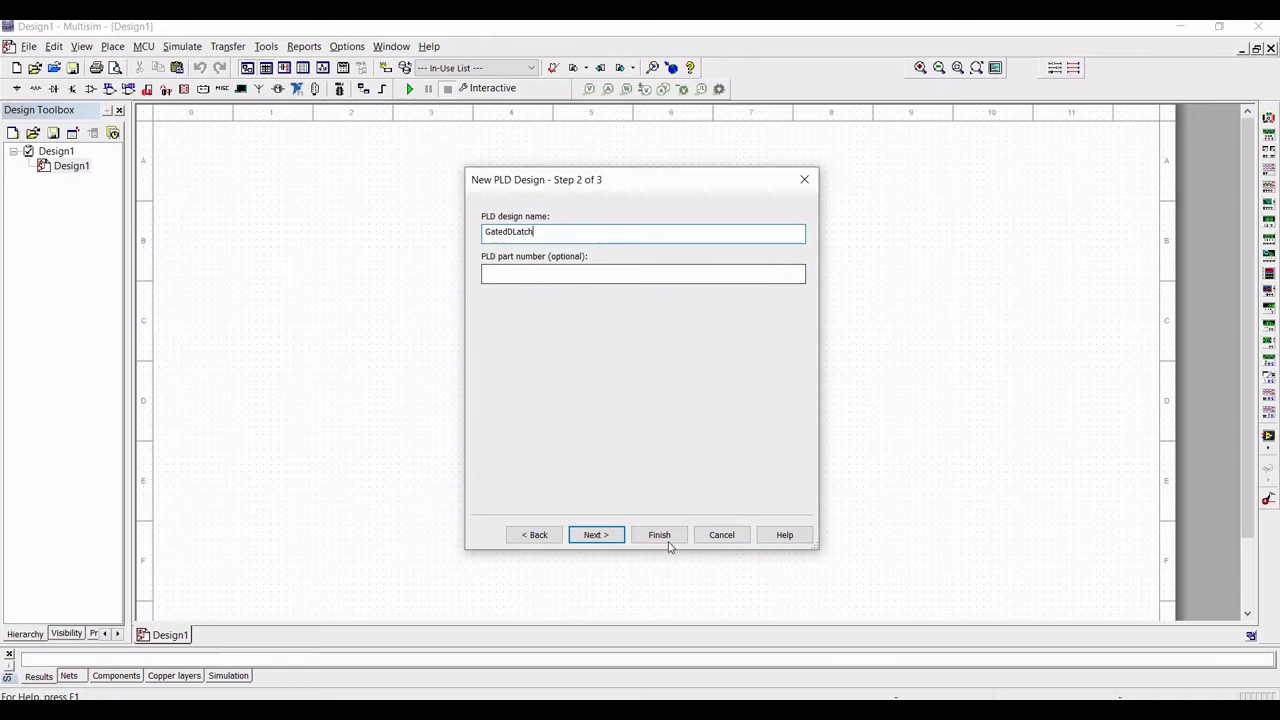
click(666, 538)
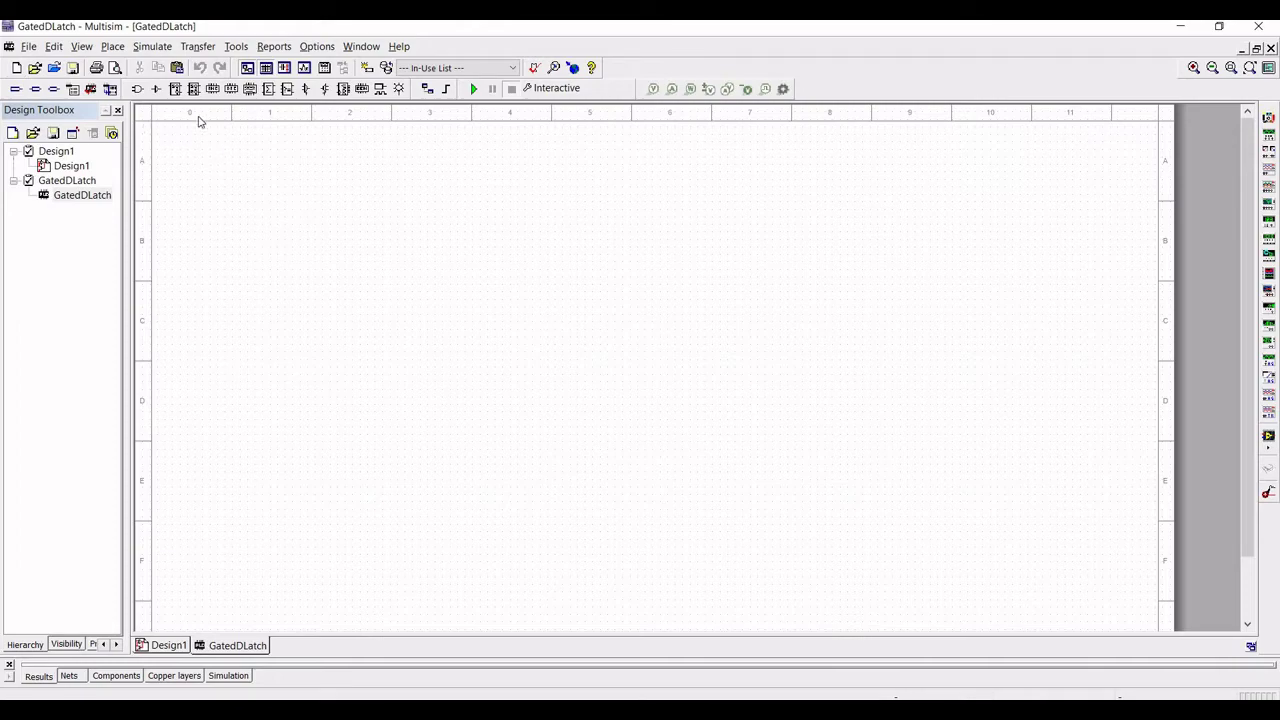
- Place four NAND2 gates, U1–U4, arranged in a square
click(137, 90)
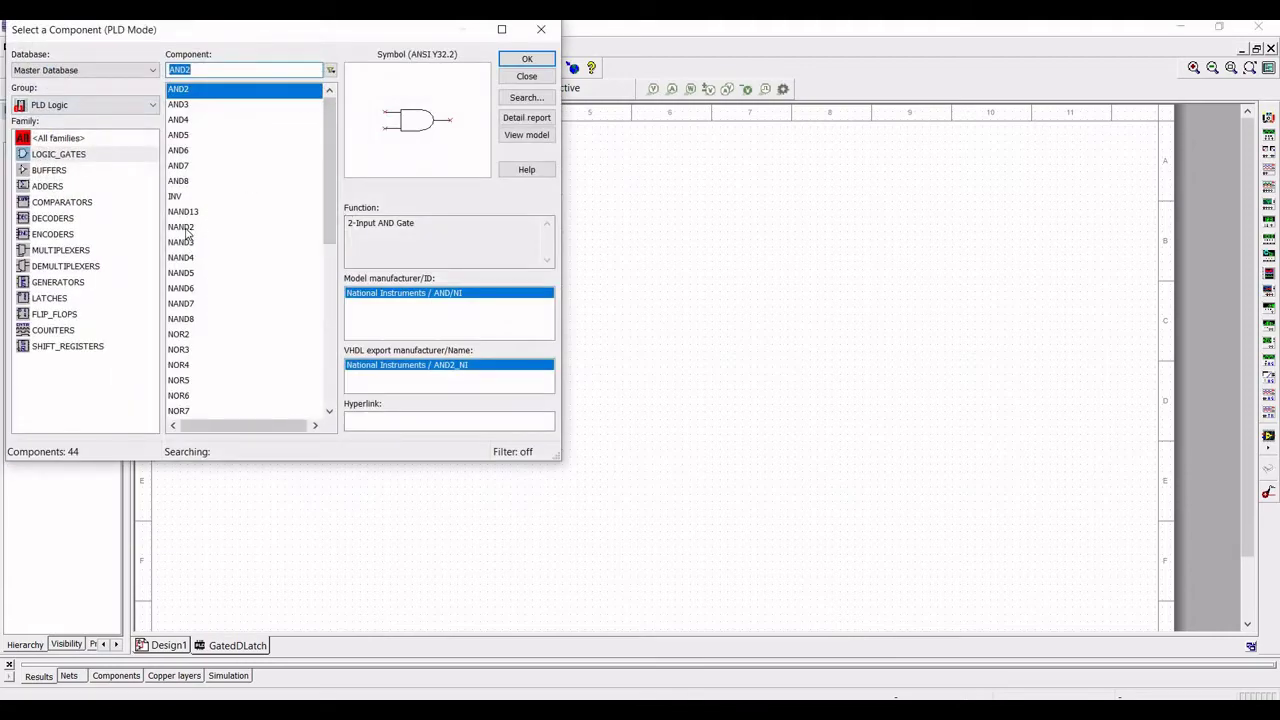
click(185, 229)
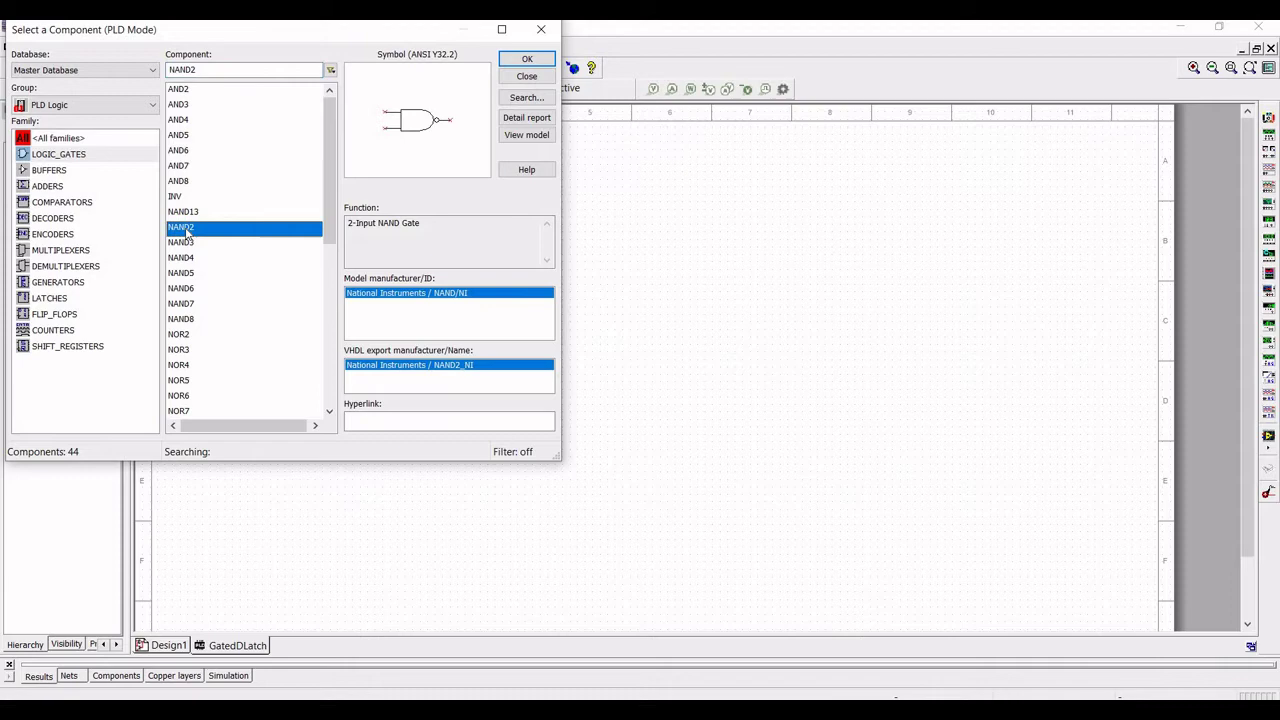
click(519, 64)
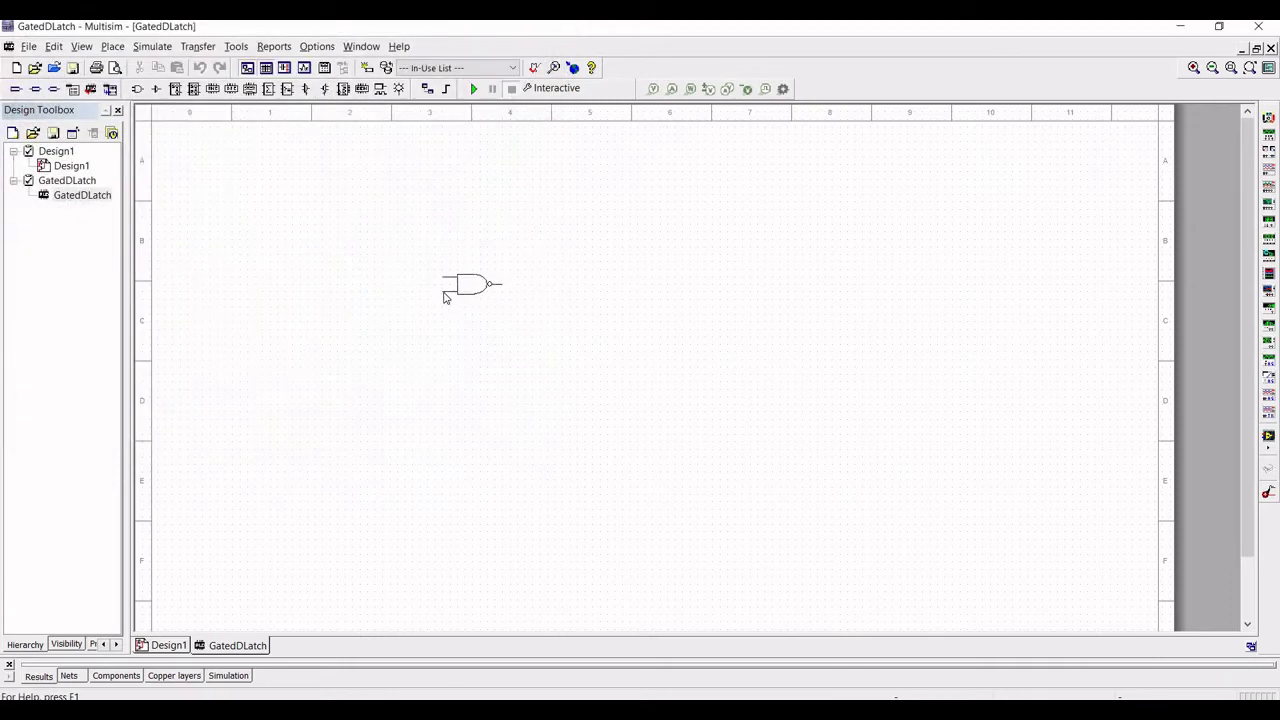
click(444, 295)
click(537, 62)
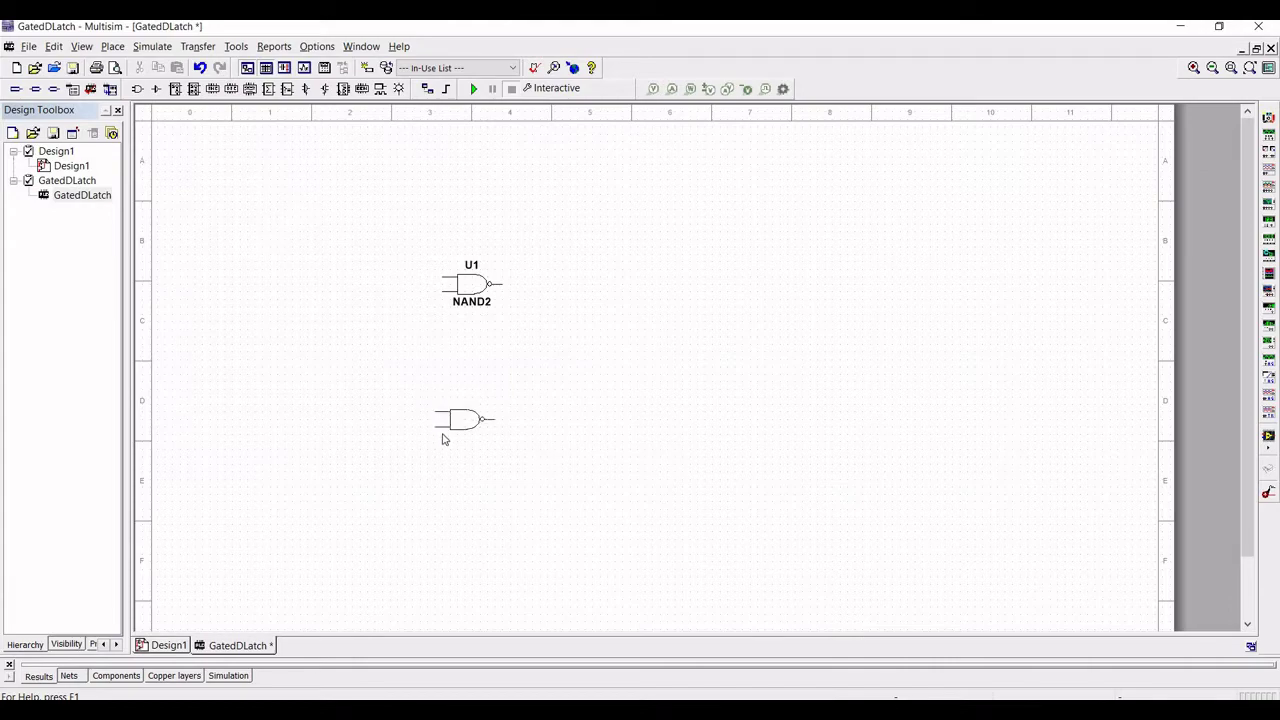
click(443, 438)
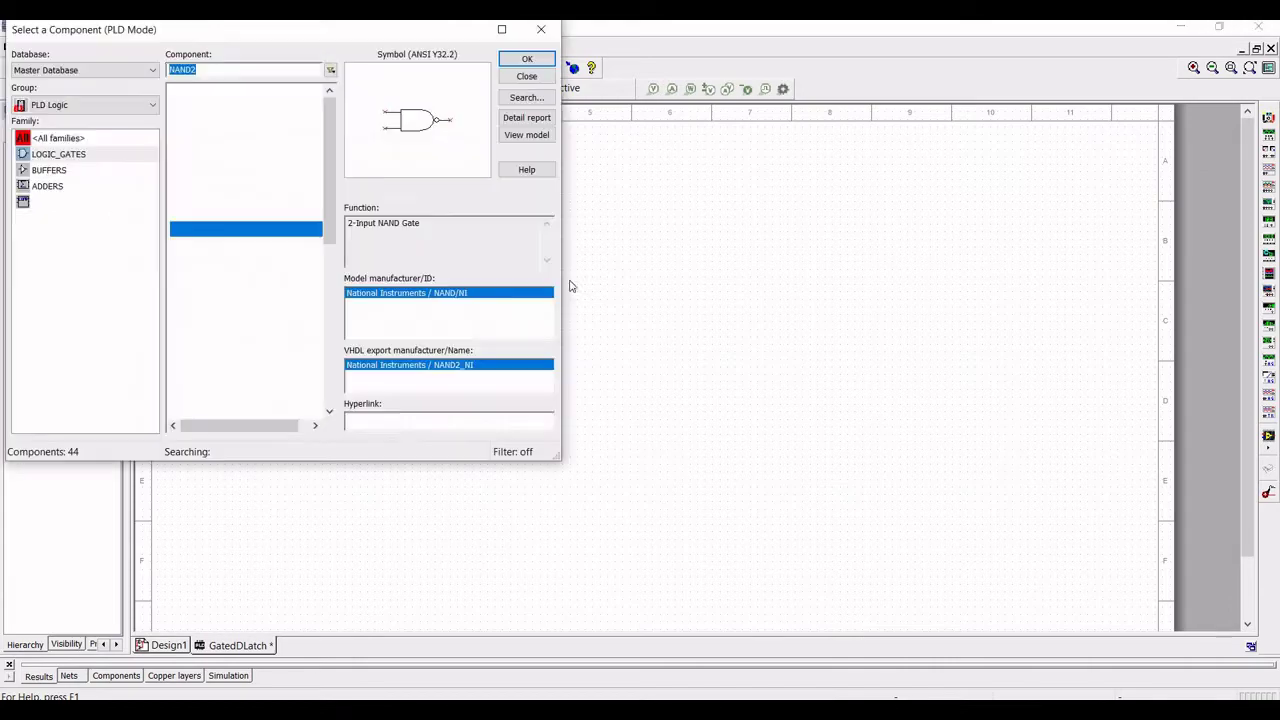
click(528, 60)
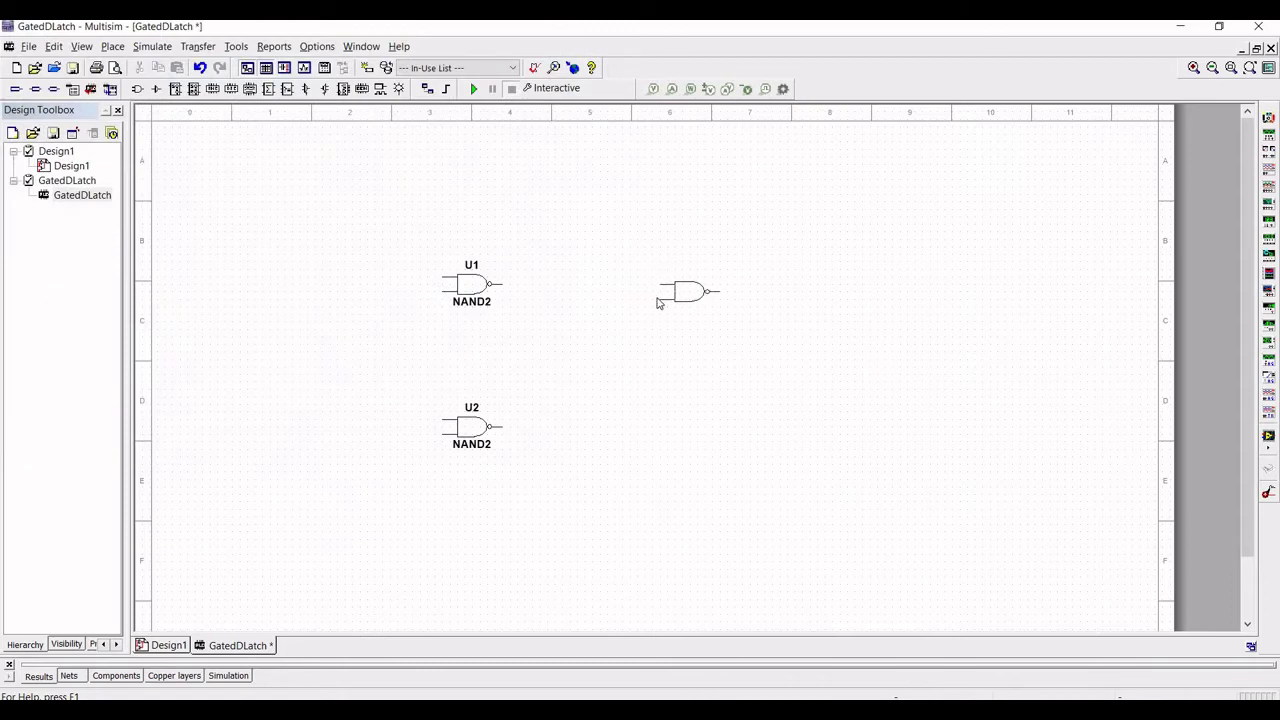
click(657, 303)
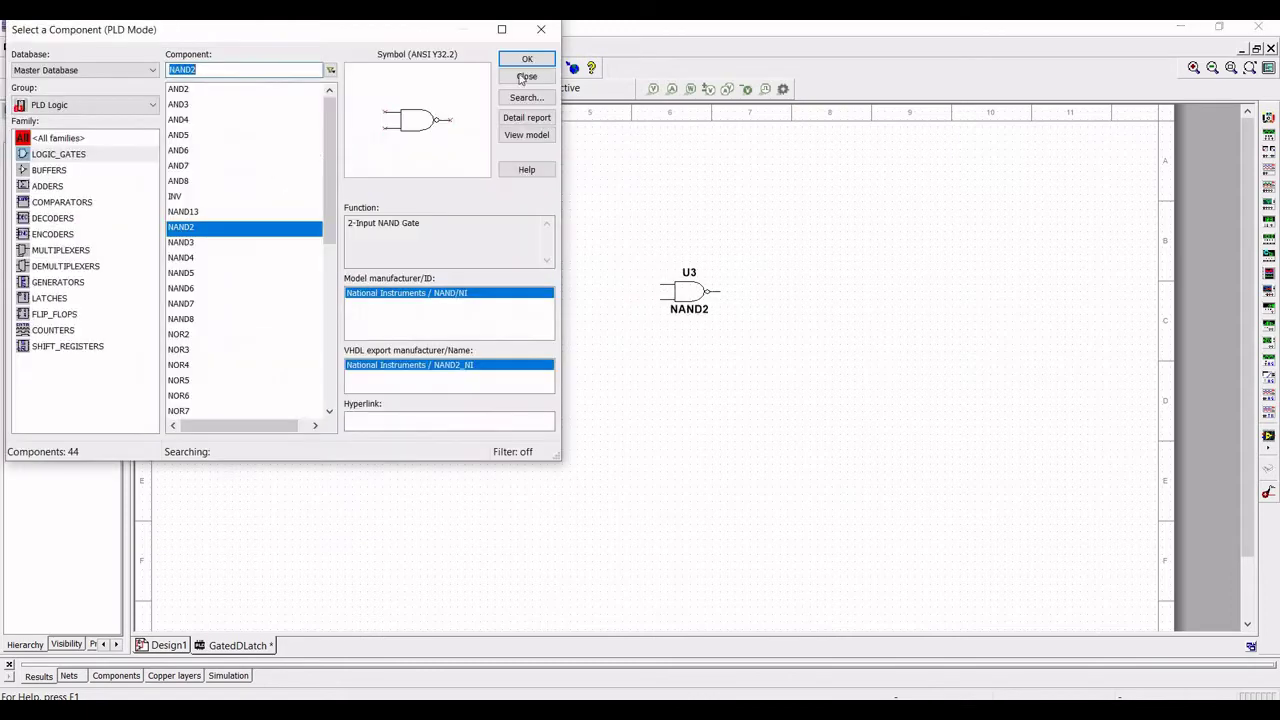
click(530, 62)
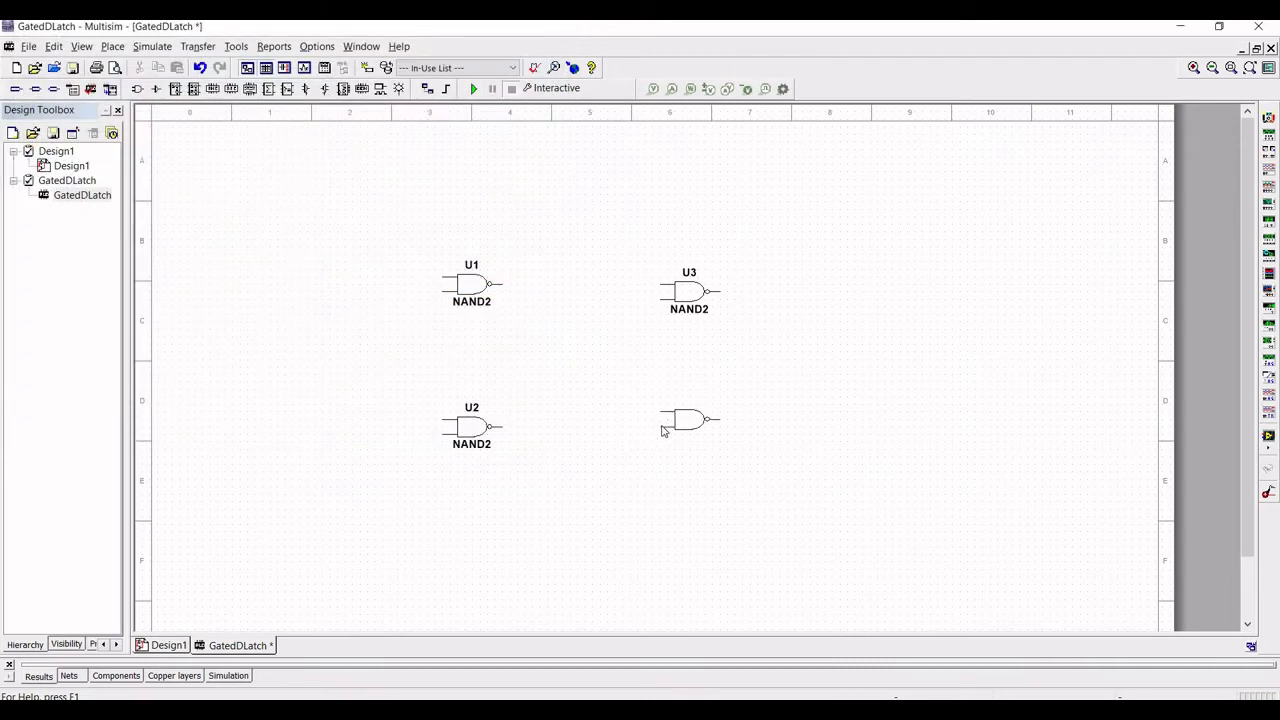
click(662, 430)
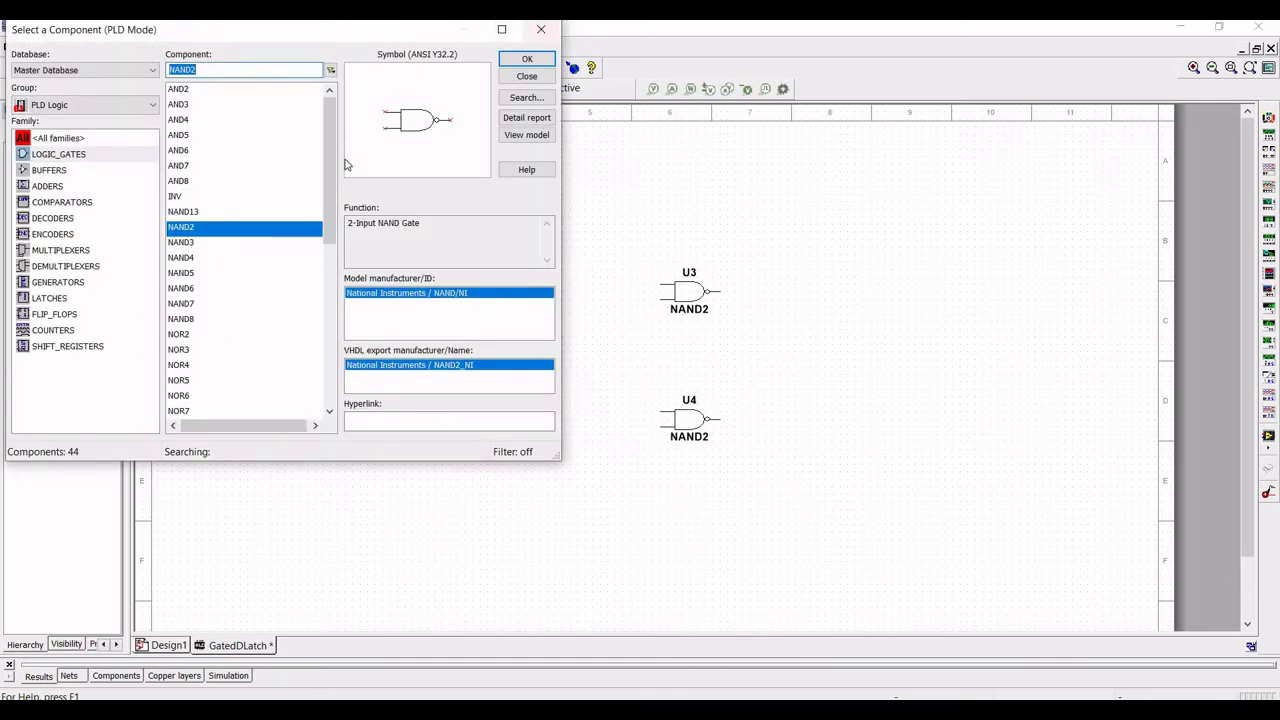
- Add an INV inverter U5 rotated to point downward, left of the NAND gates
key(BackSpace)
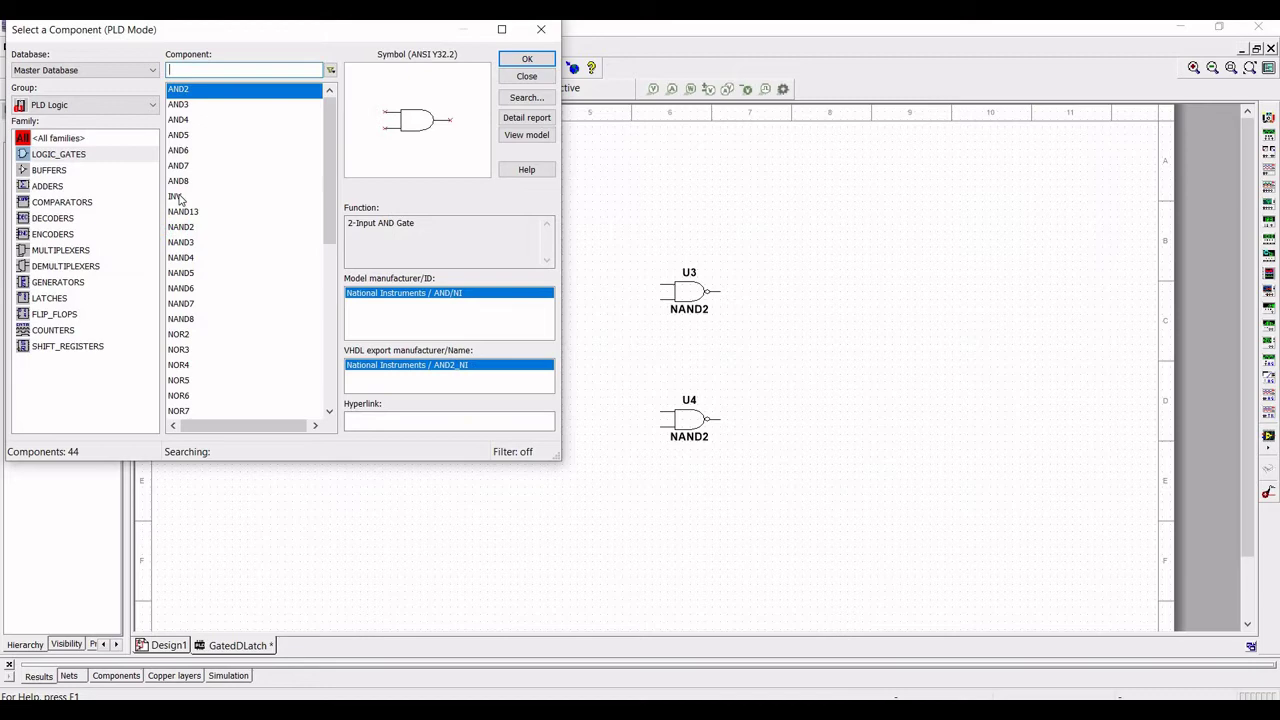
click(178, 199)
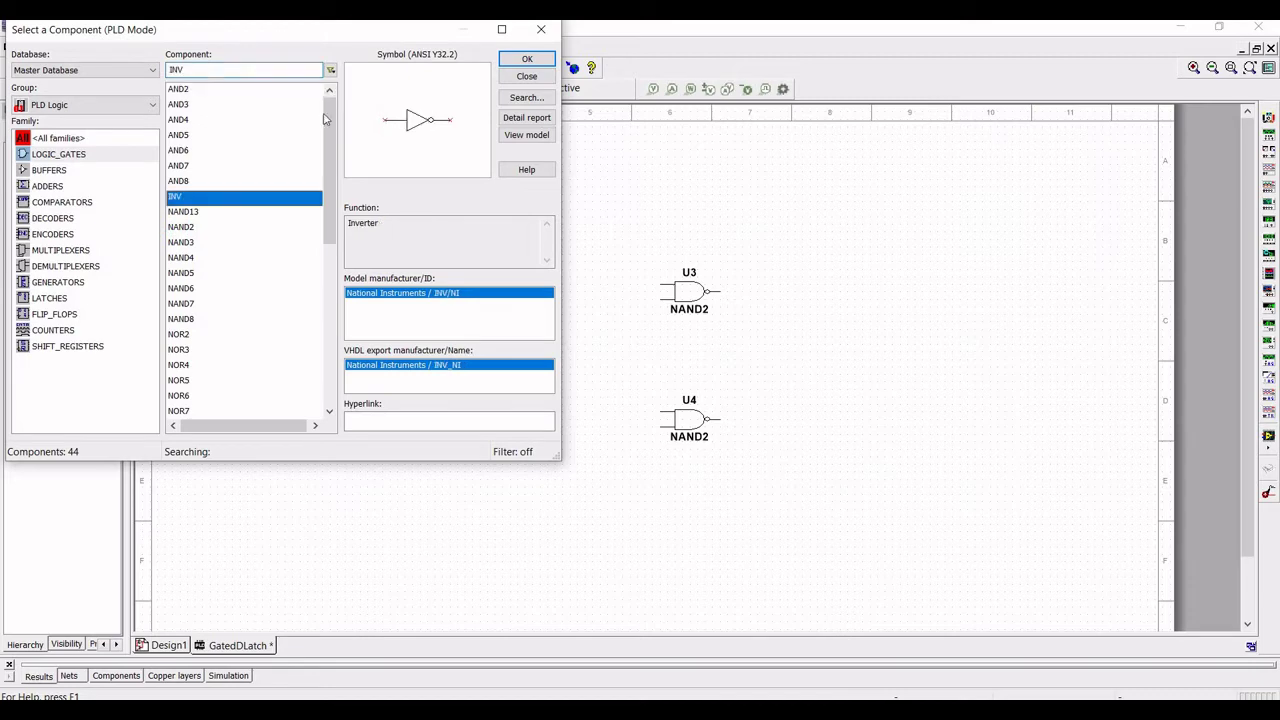
click(517, 61)
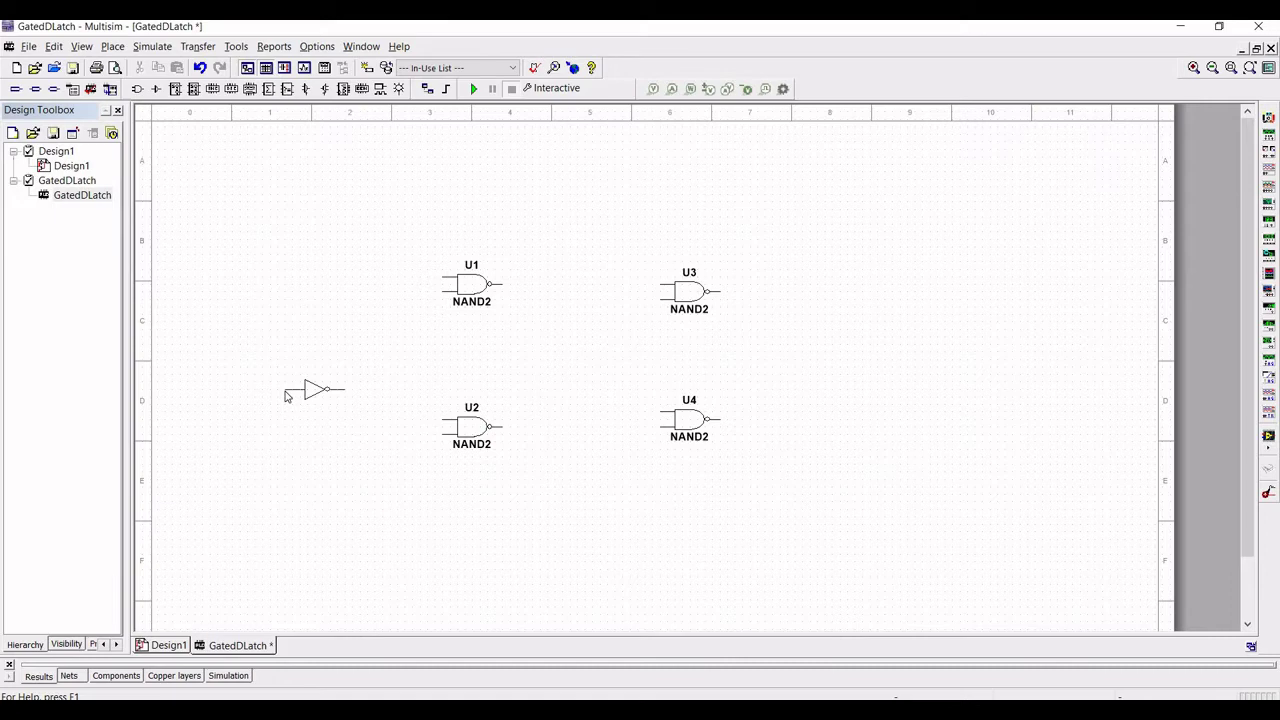
key(ctrl+r)
key(Escape)
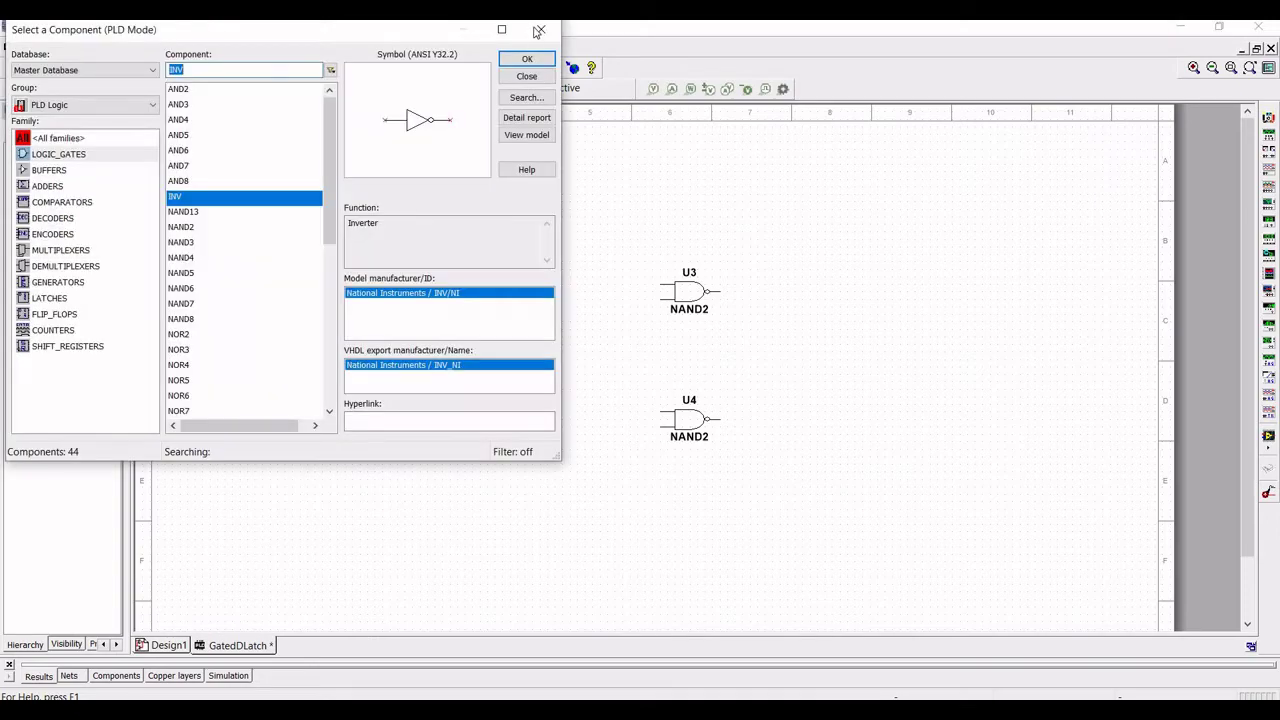
click(539, 30)
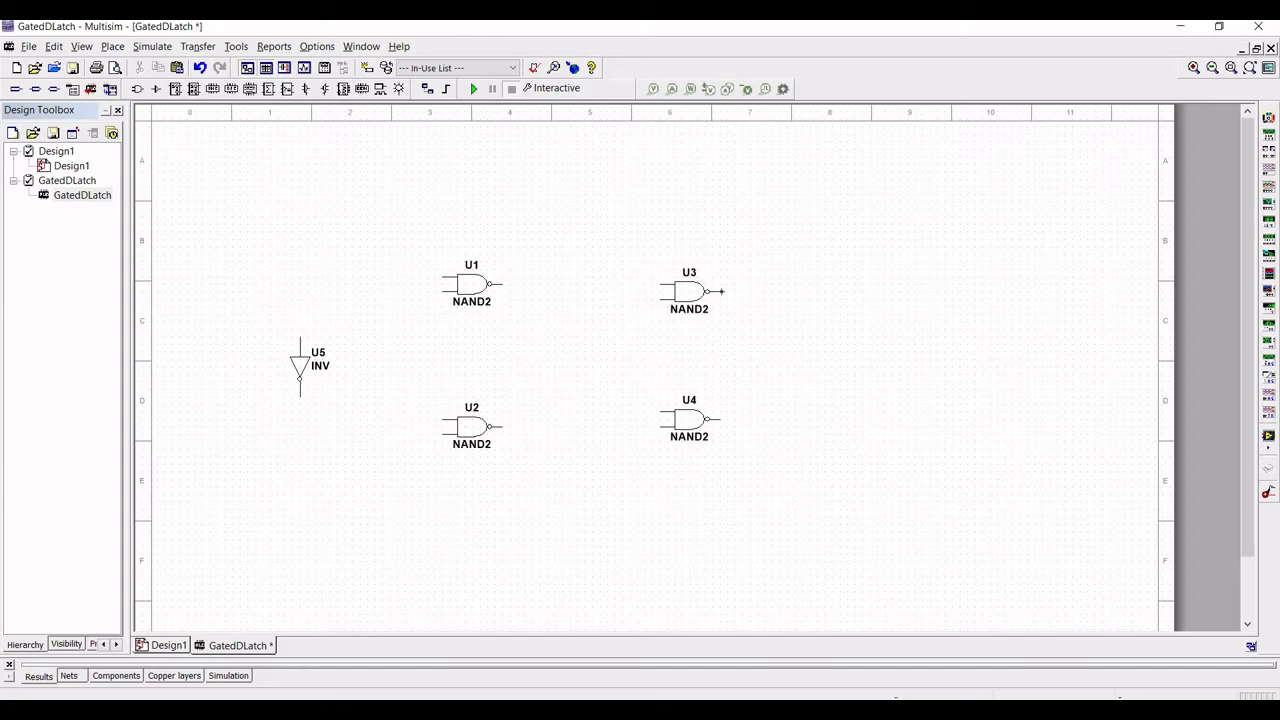
- Cross-couple U3 and U4 by wiring each output to the other's input
click(761, 294)
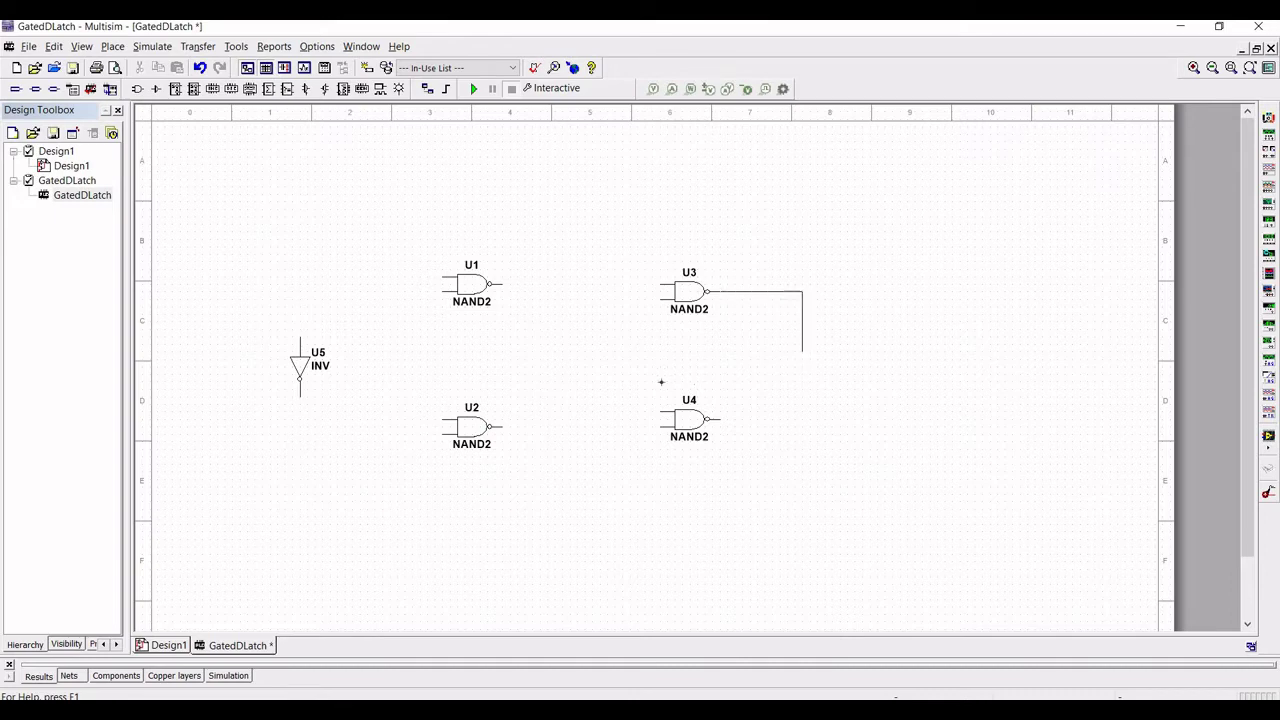
key(Escape)
click(659, 410)
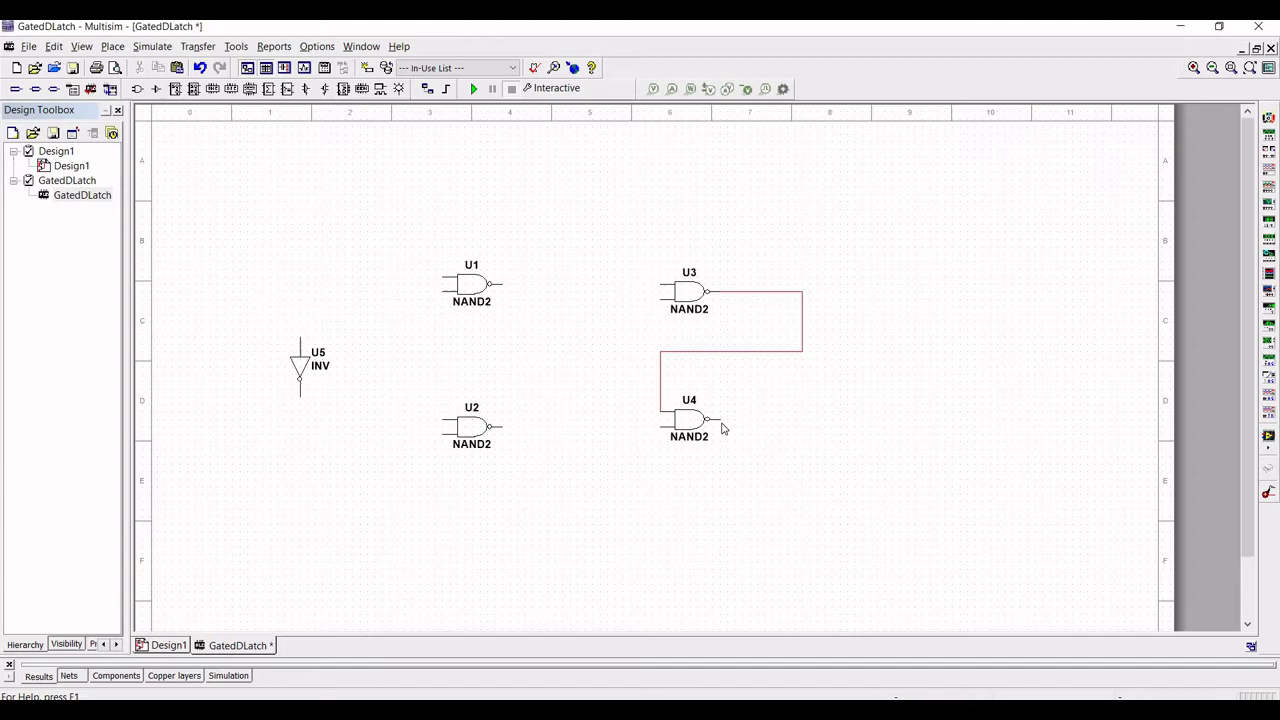
click(718, 419)
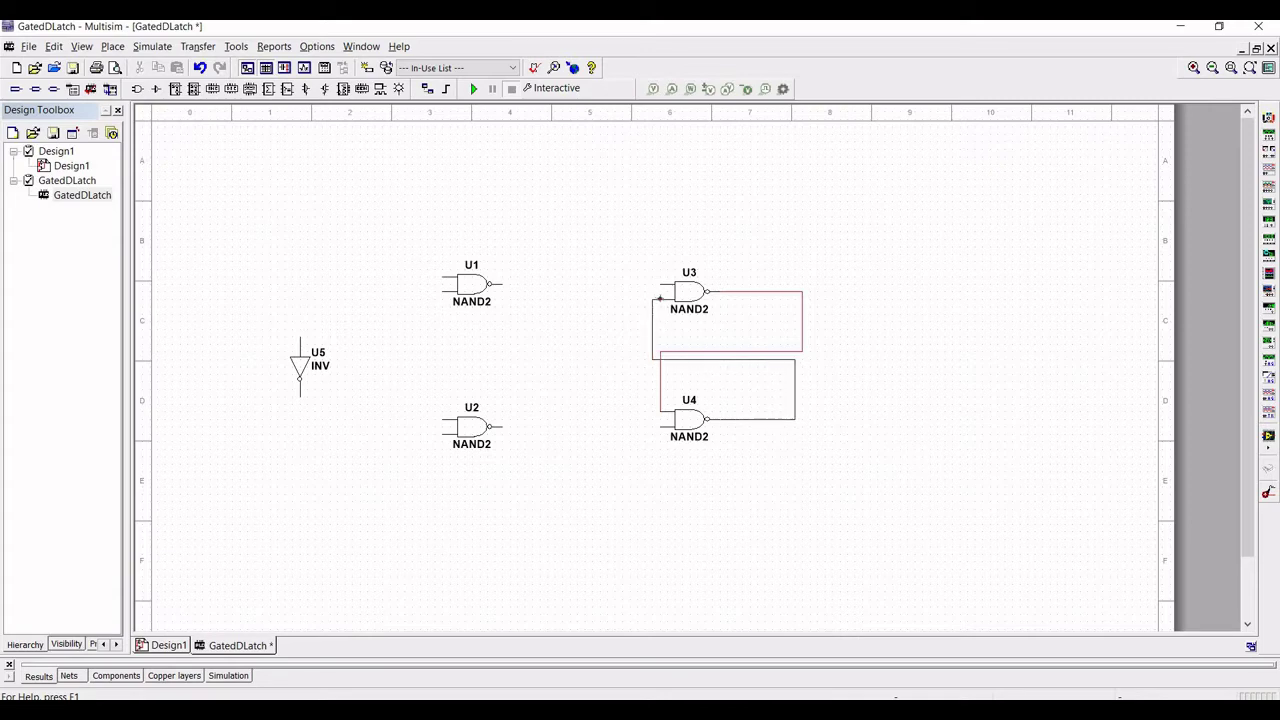
click(659, 297)
- Wire U1's output to U3's upper input and U2's output to U4's lower input
click(503, 284)
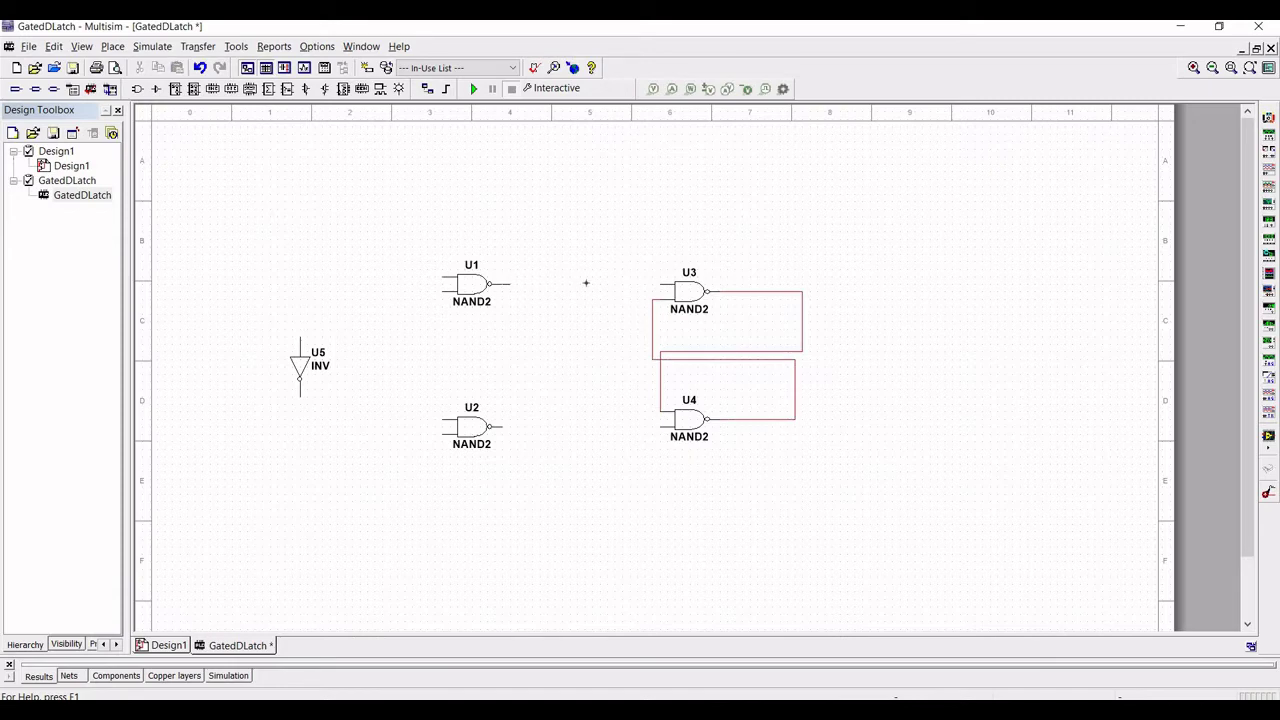
click(658, 284)
click(503, 426)
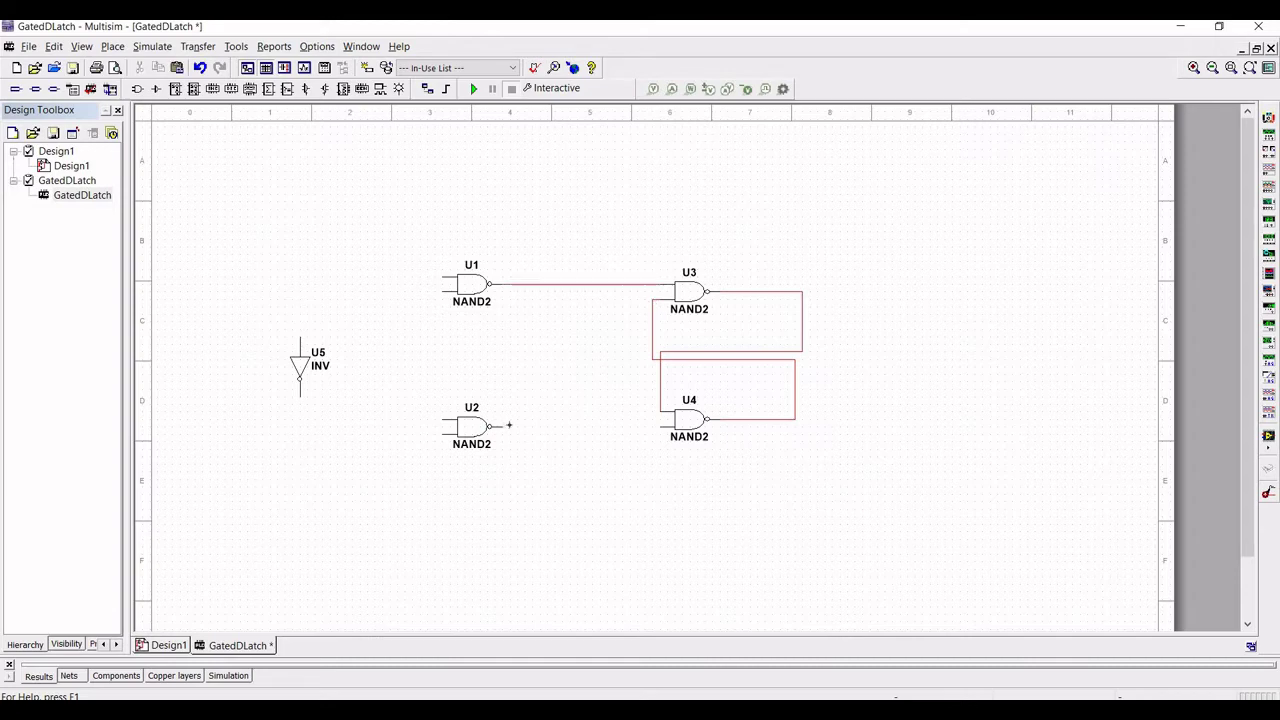
click(659, 426)
- Place two input ports, one left of U1 and one beside the inverter
click(15, 93)
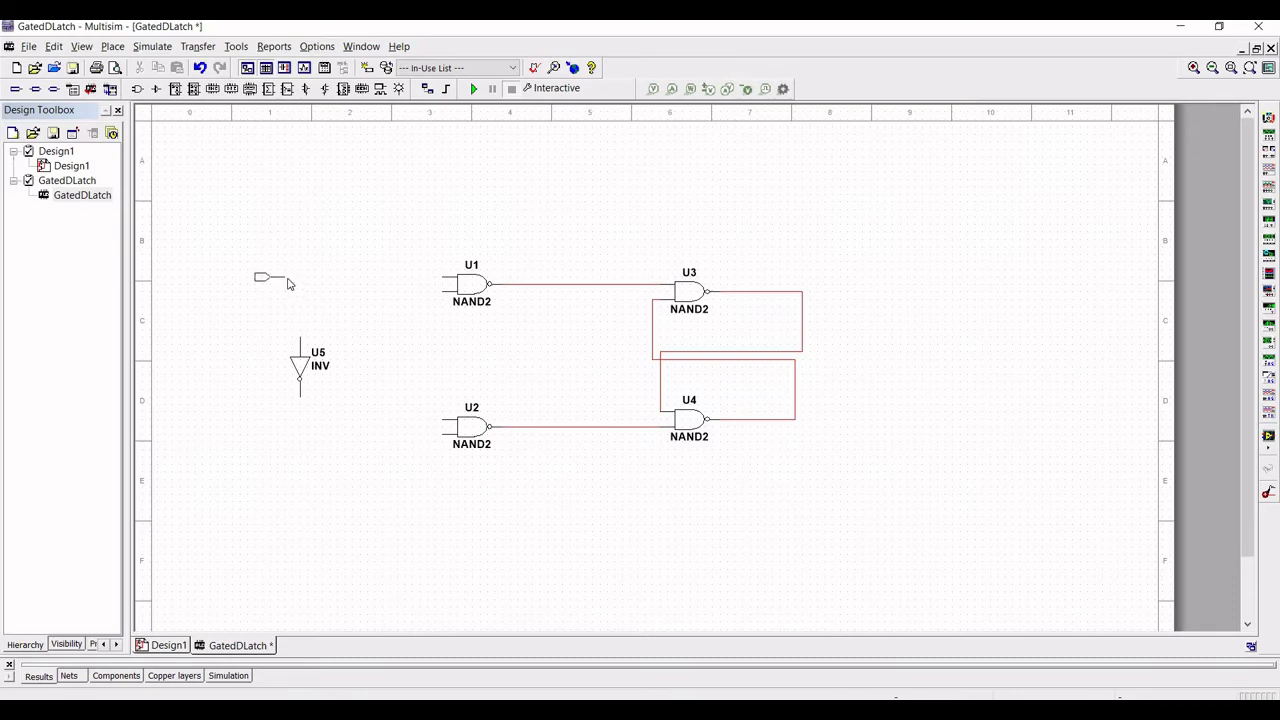
click(286, 280)
click(16, 90)
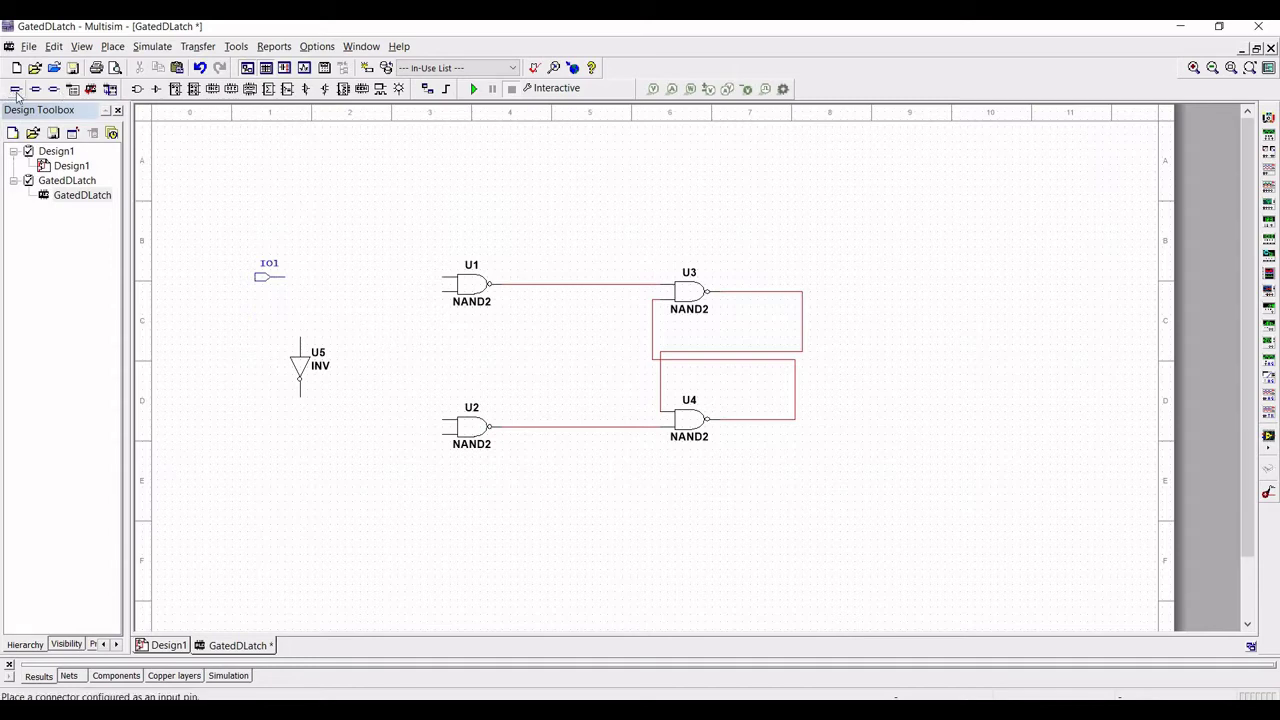
click(418, 344)
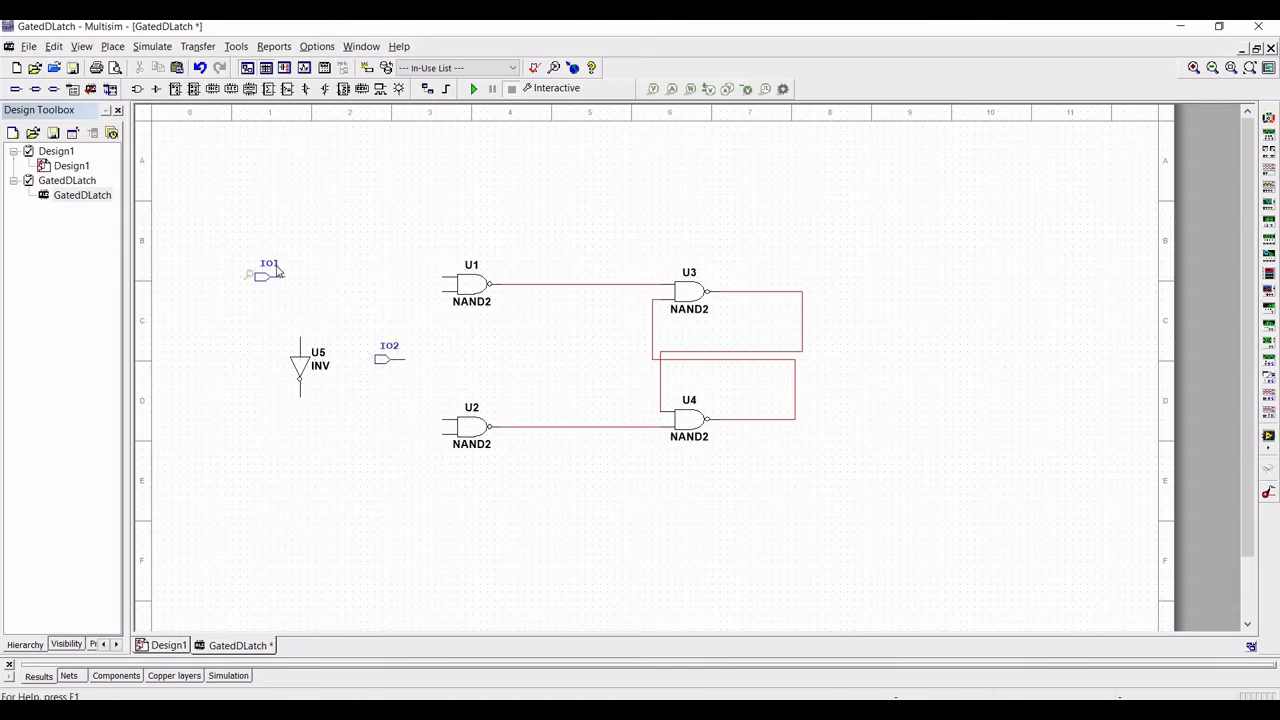
- Rename the input ports IO1 and IO2 to D and Enable
double_click(292, 290)
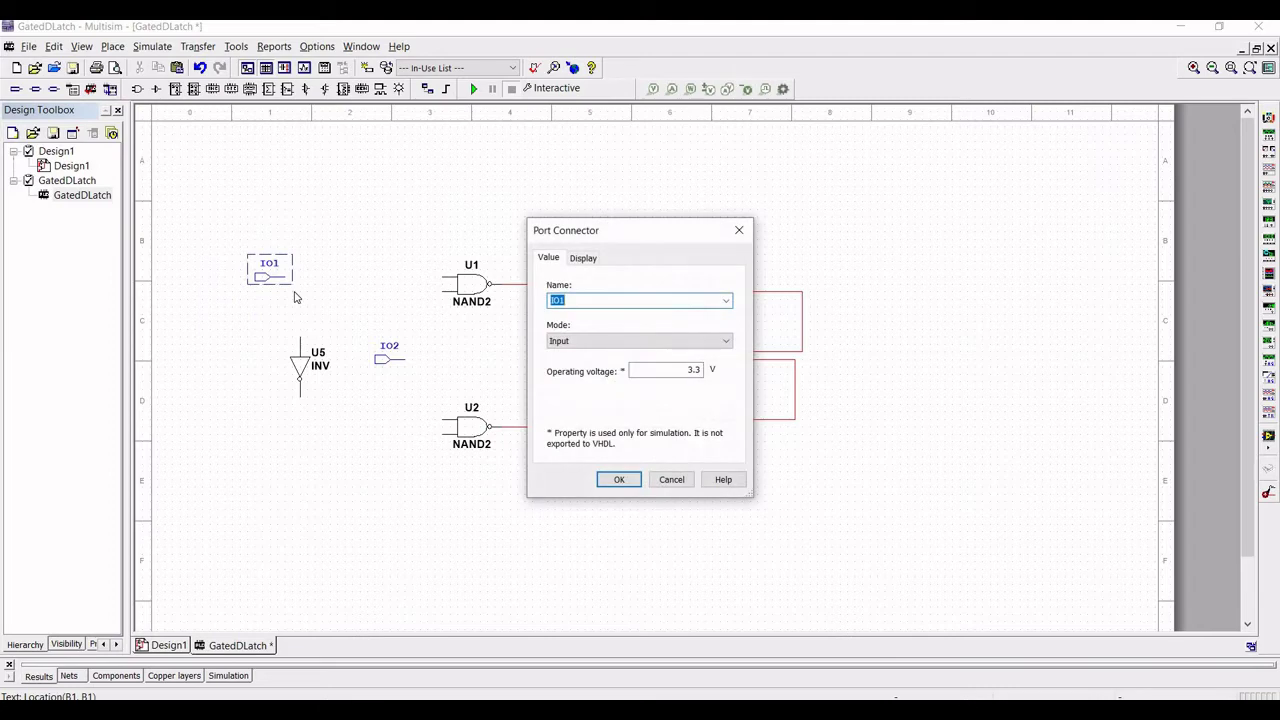
text(D)
click(618, 479)
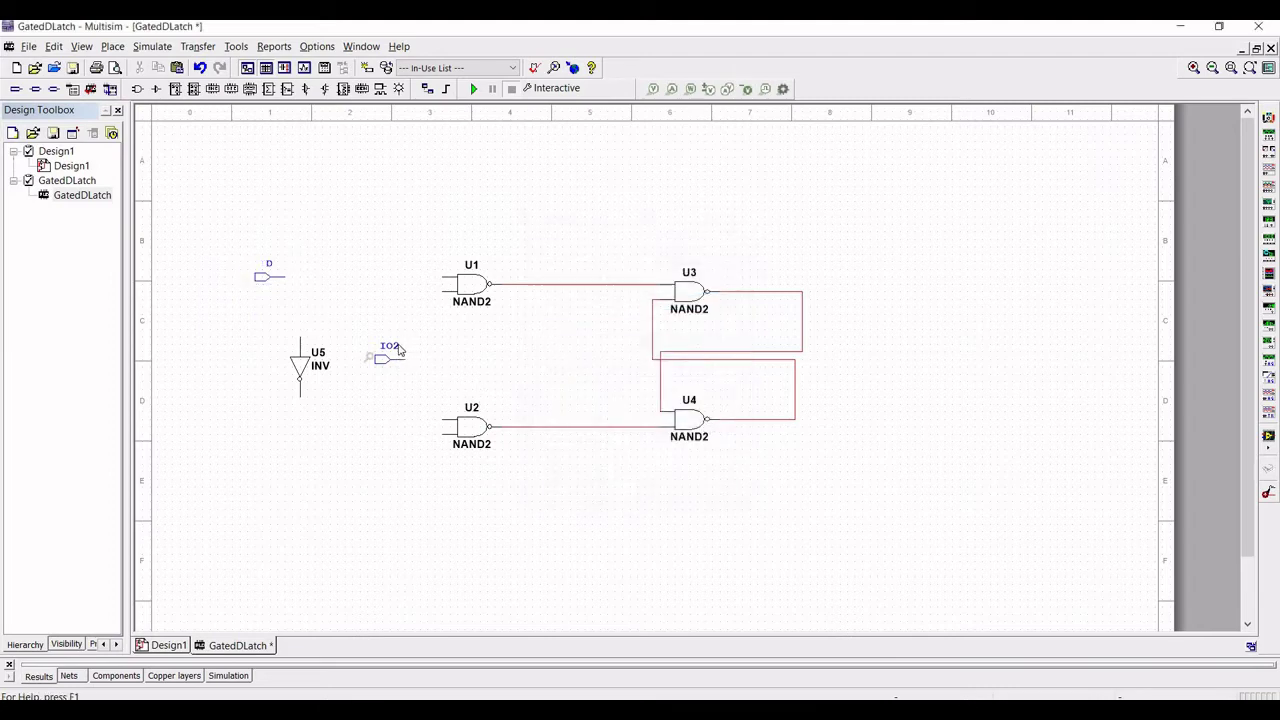
click(399, 348)
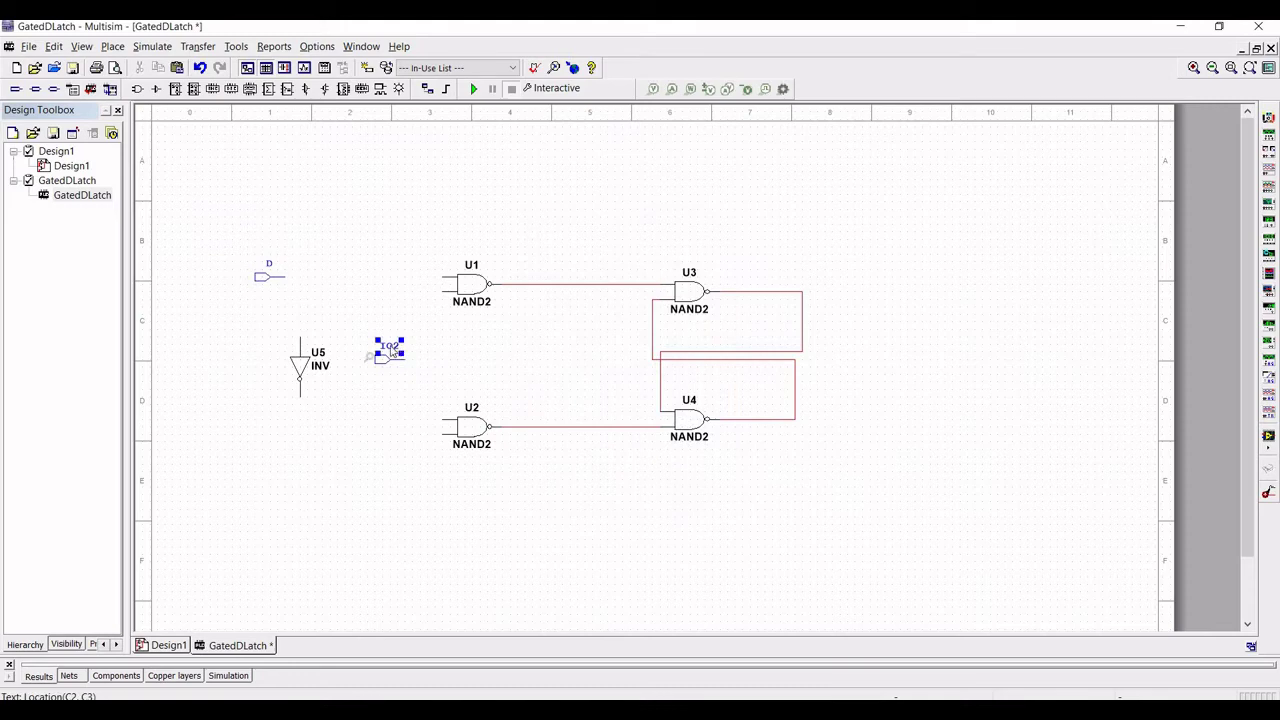
double_click(391, 350)
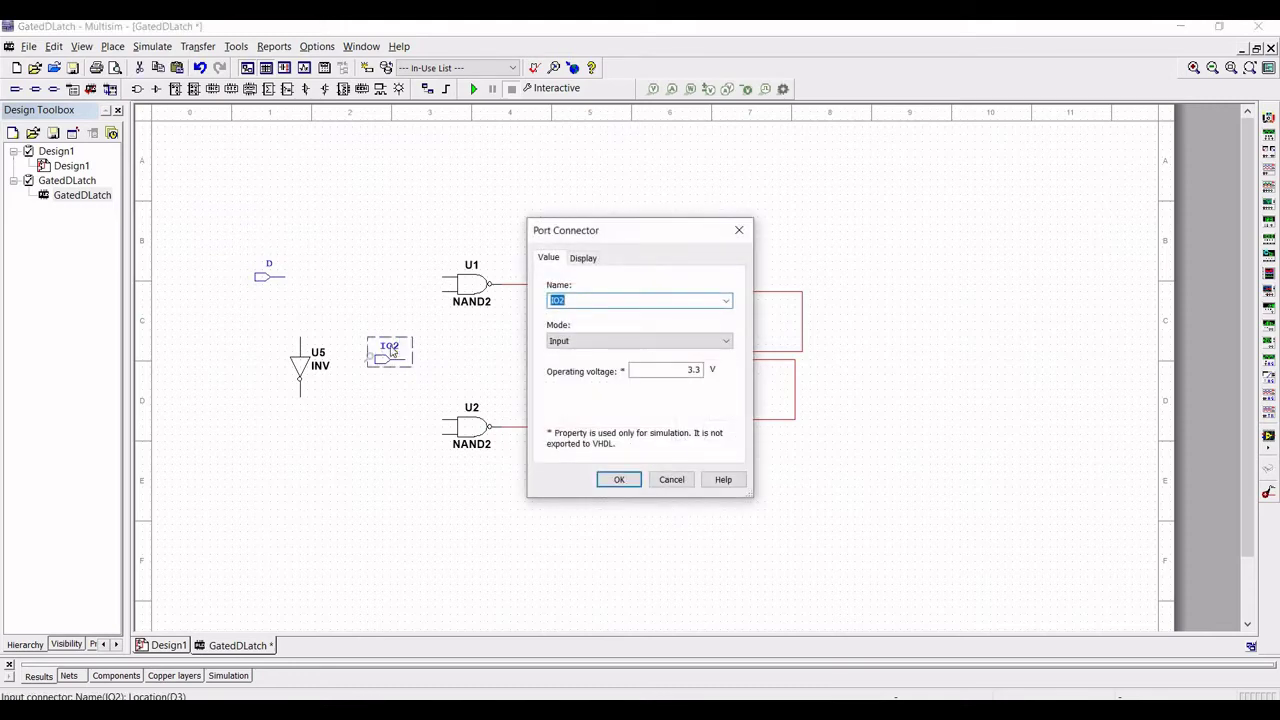
text(Enable)
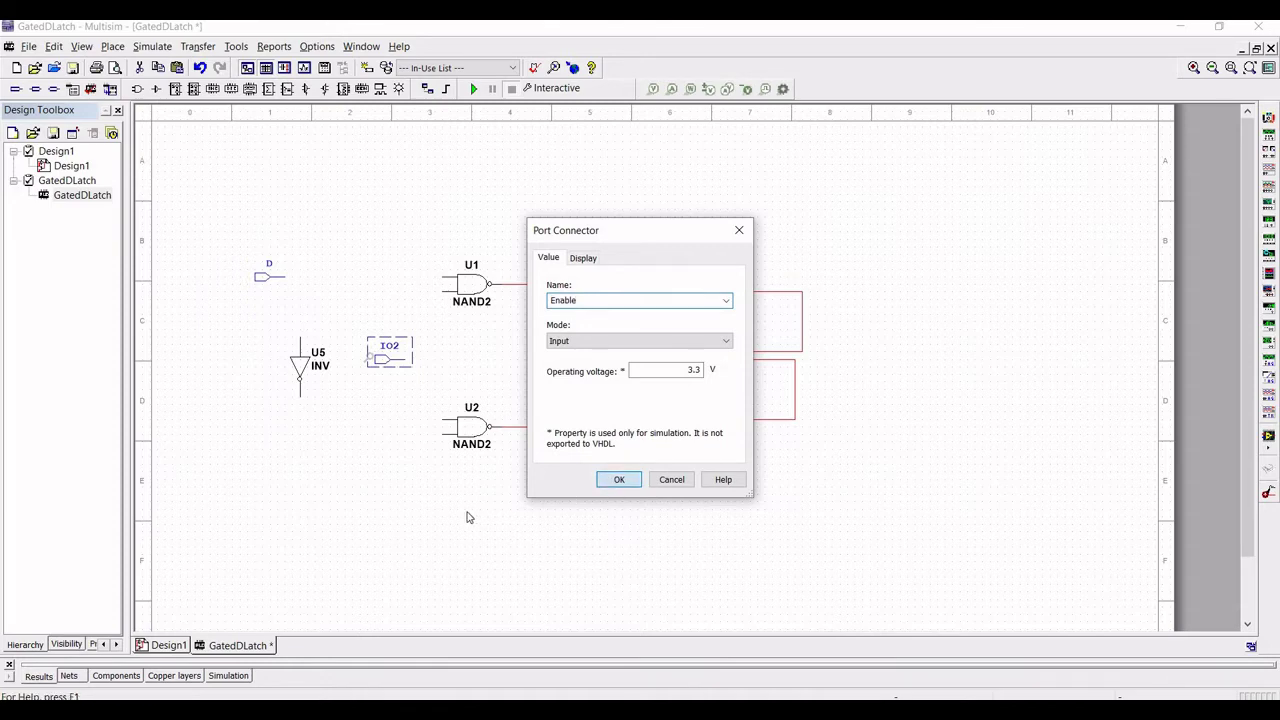
key(Return)
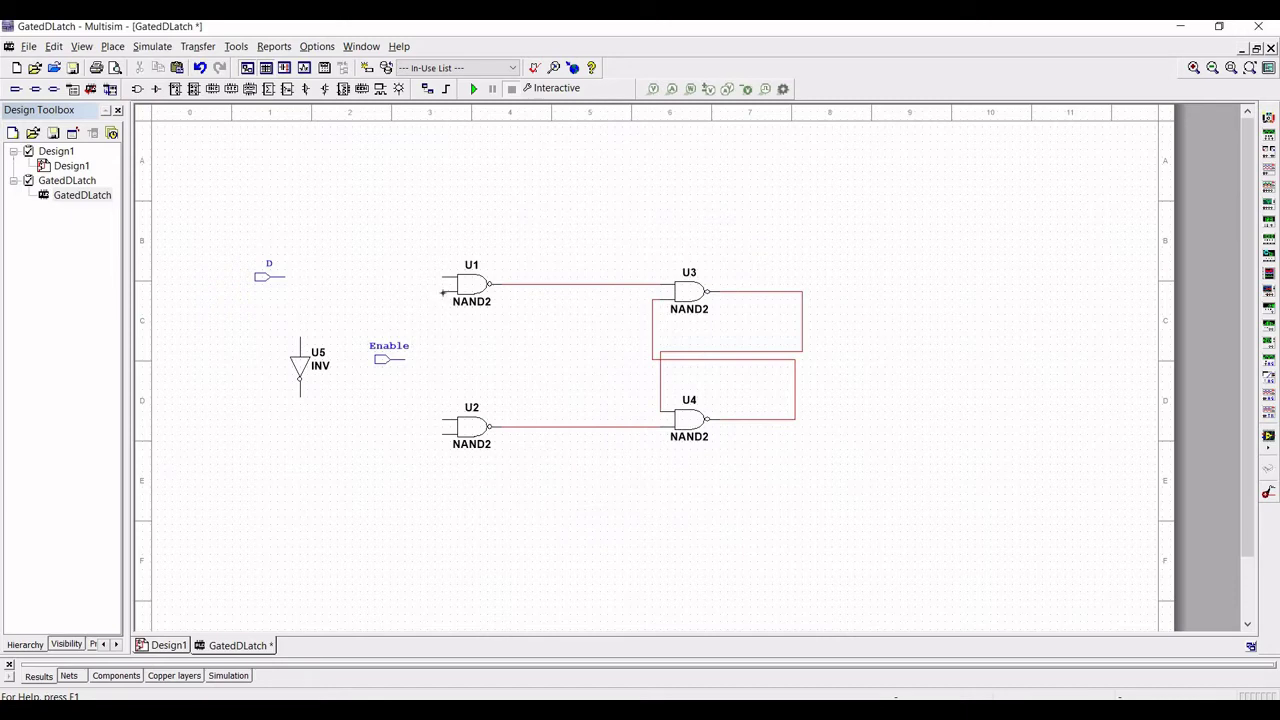
- Wire Enable to U1's lower and U2's upper inputs, and D to U1's upper input
click(442, 291)
click(442, 419)
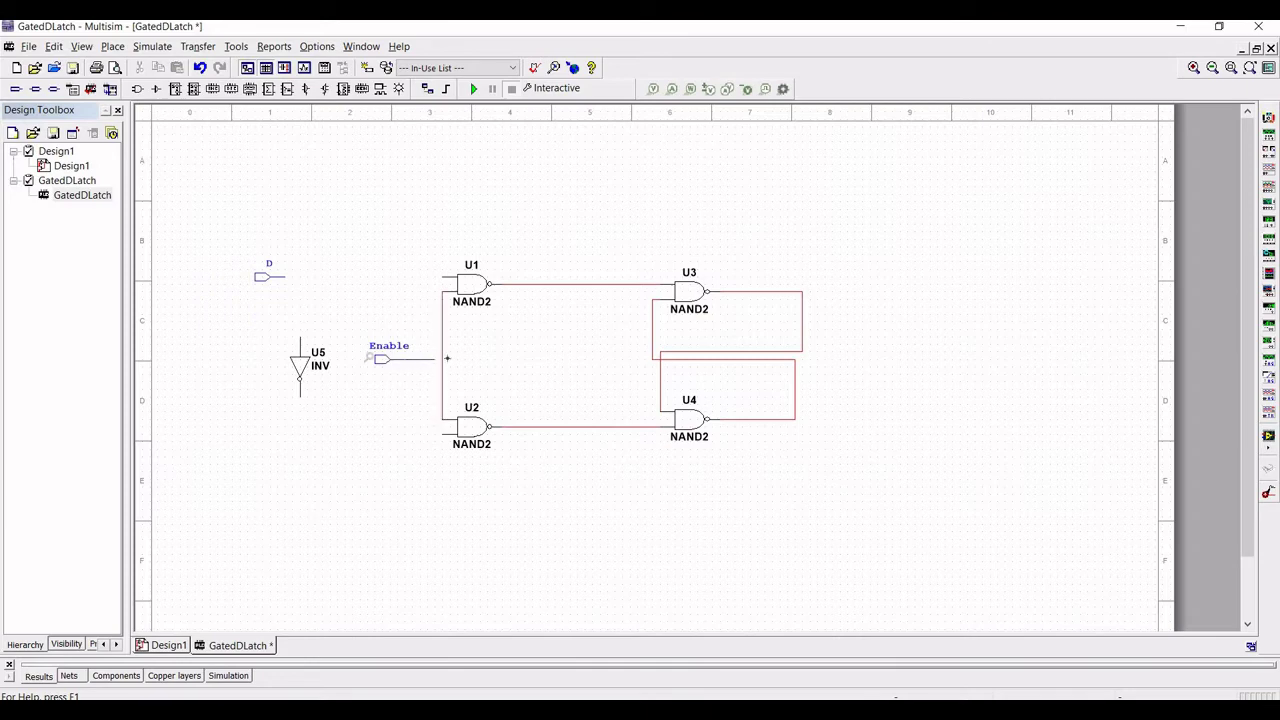
click(443, 358)
click(286, 276)
click(443, 276)
- Connect the inverter's input to the D wire and its output to U2's lower input
click(296, 276)
click(300, 396)
click(442, 434)
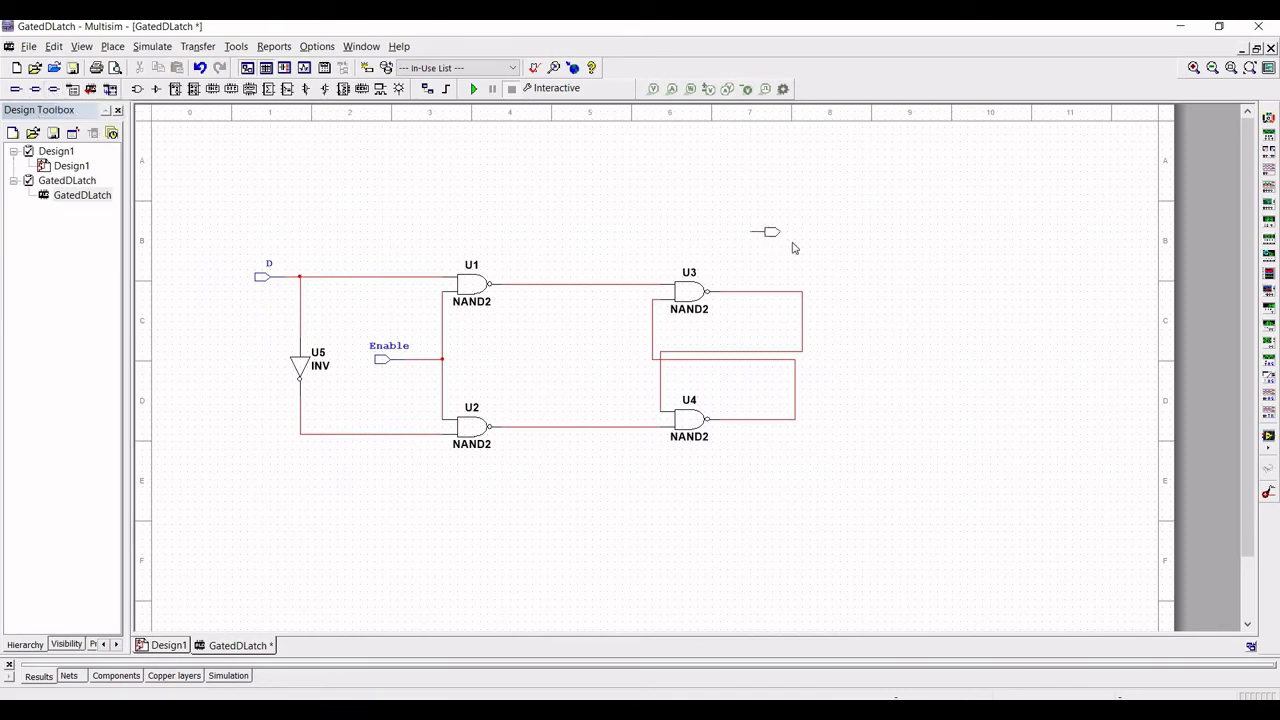
- Add output ports on U3's and U4's outputs, named Q and QN
click(807, 327)
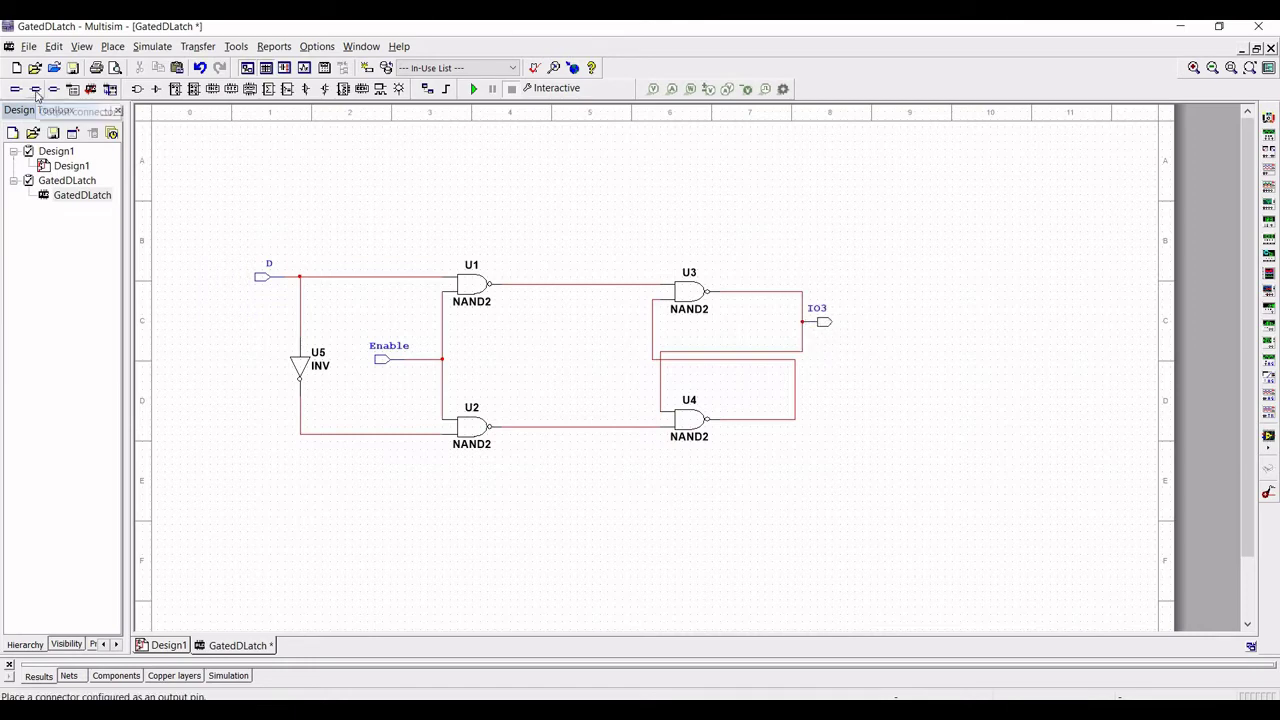
click(795, 389)
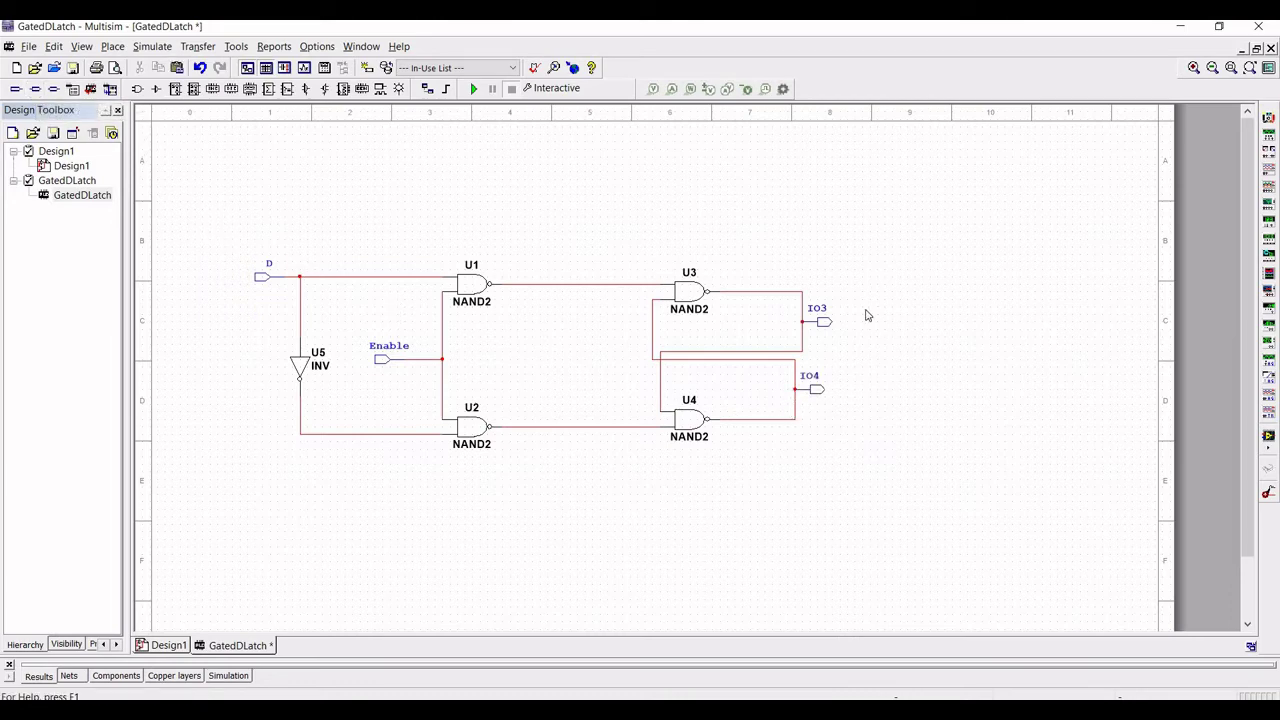
double_click(820, 316)
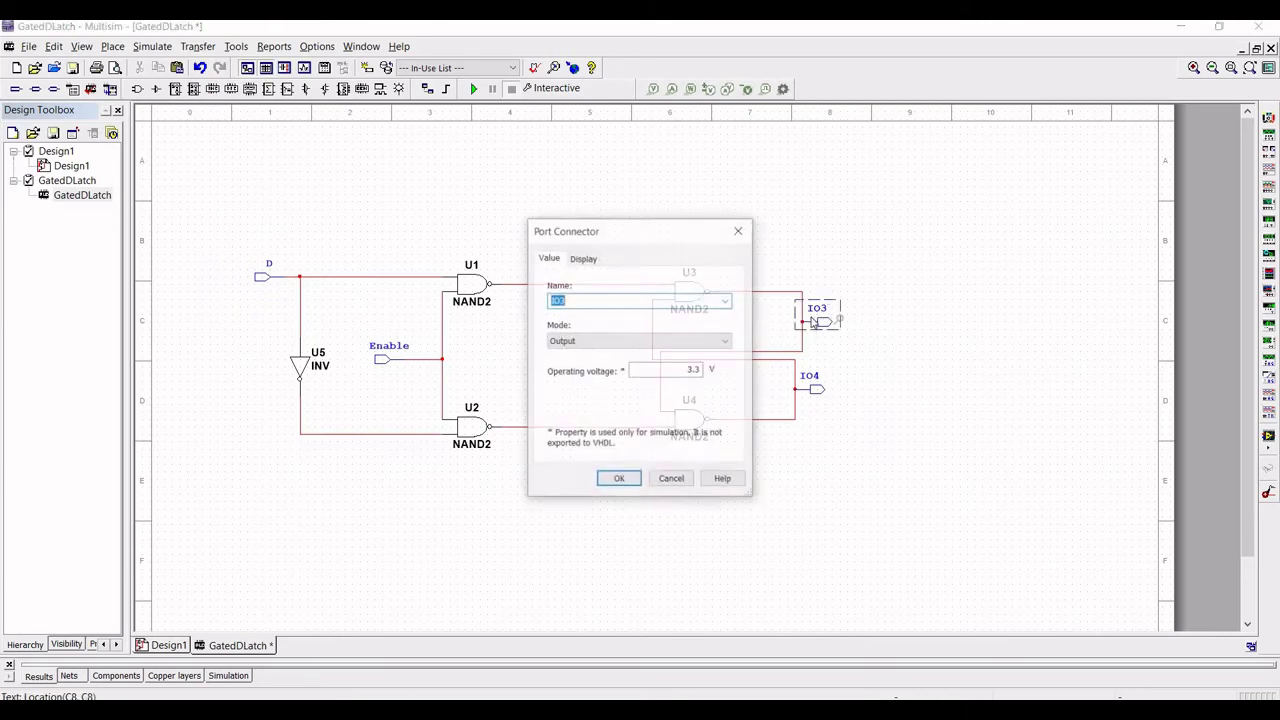
text(Q)
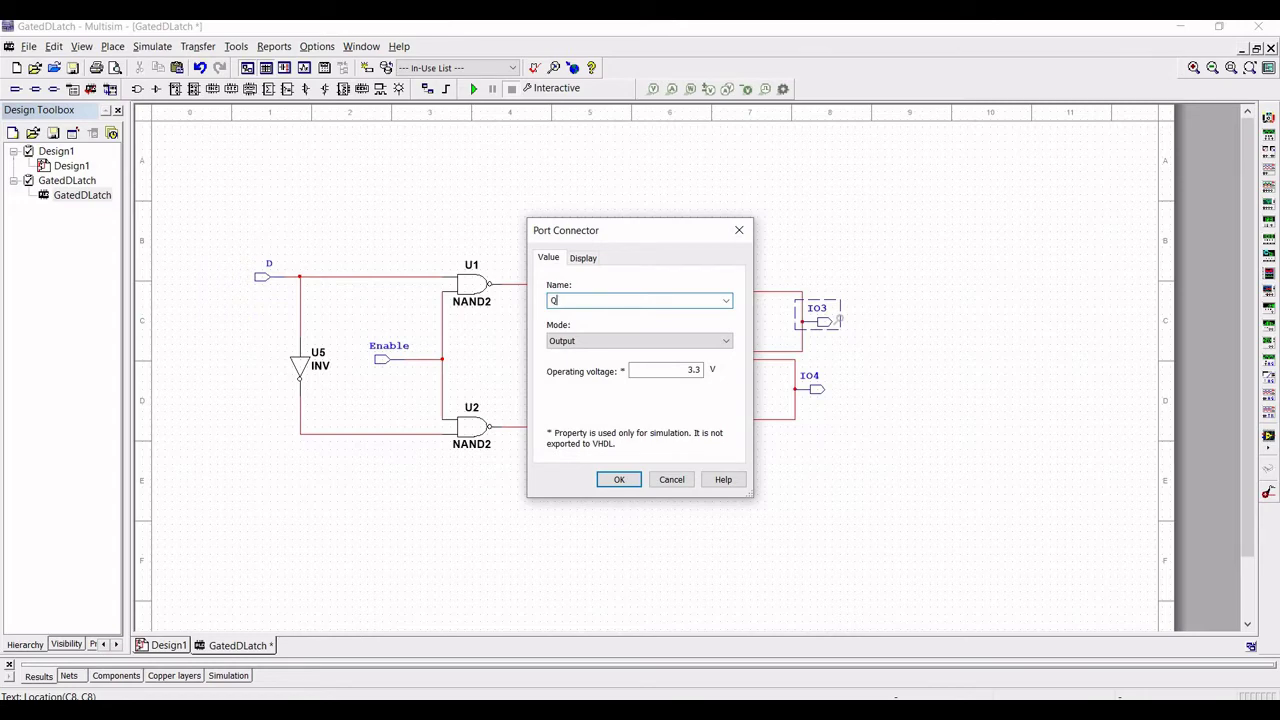
click(615, 481)
click(820, 377)
double_click(821, 377)
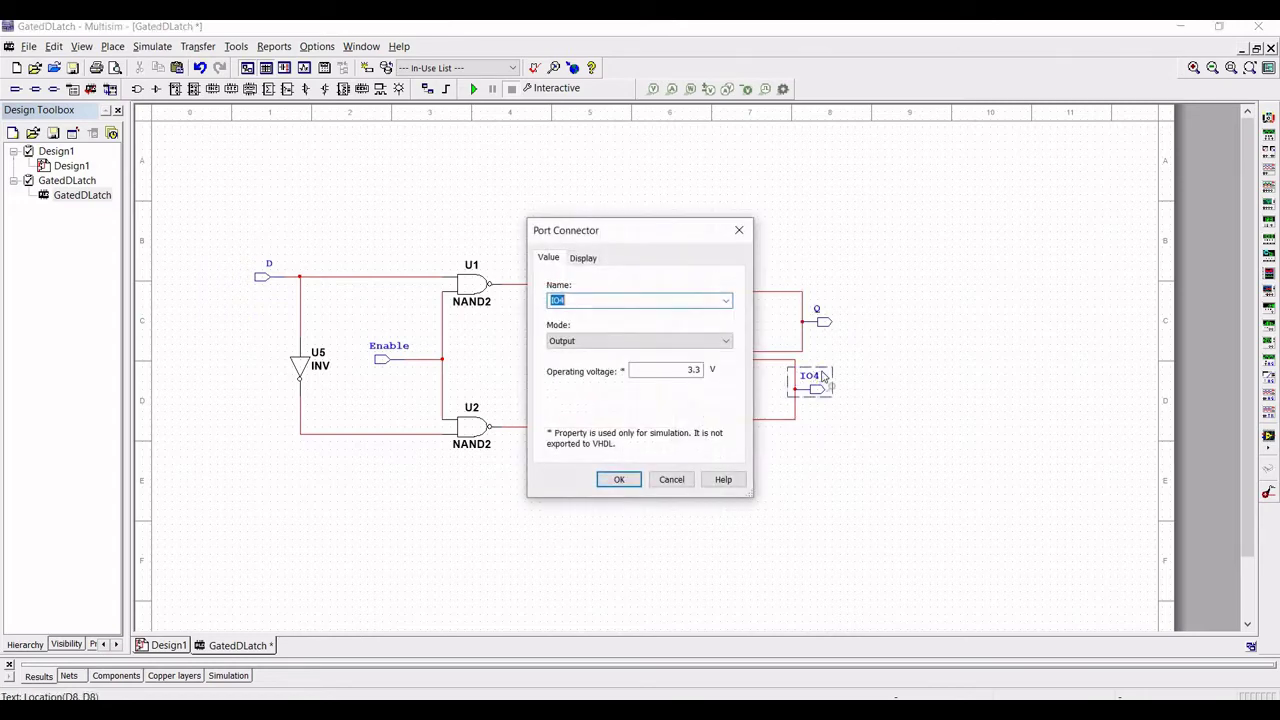
text(QN)
click(619, 480)
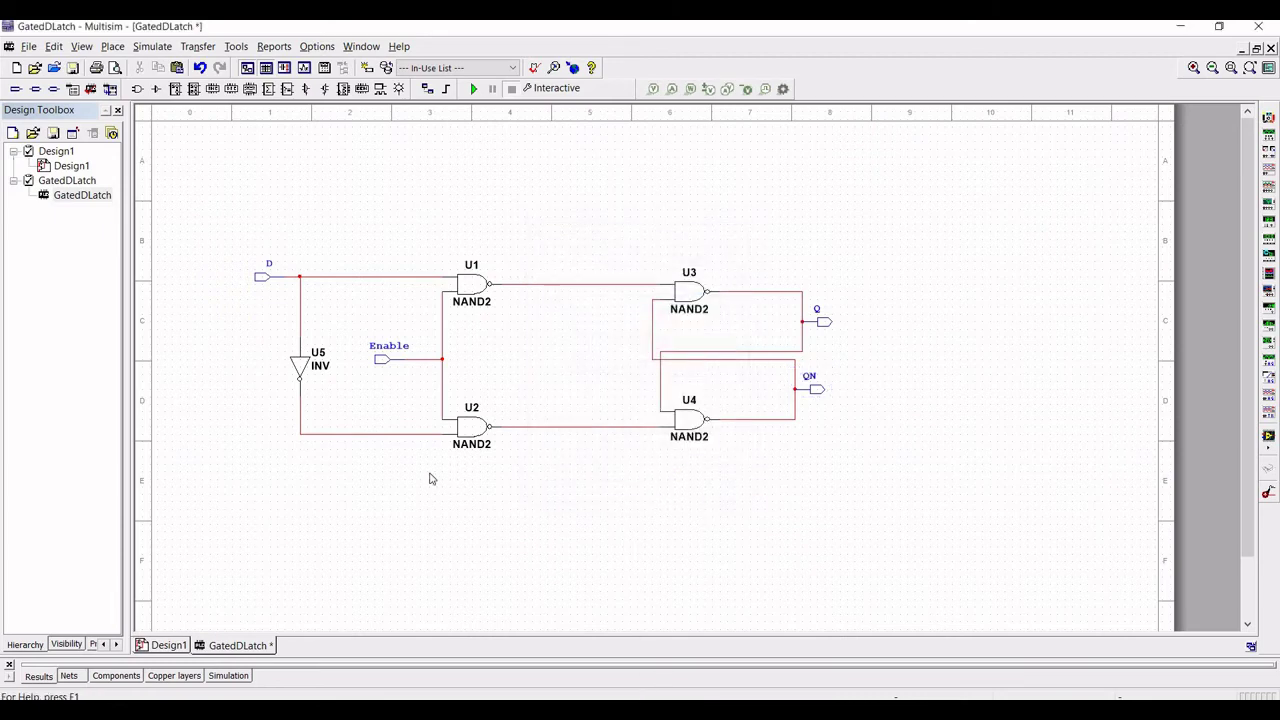
- Save the design as GatedDLatch in the NI_Design folder
click(29, 46)
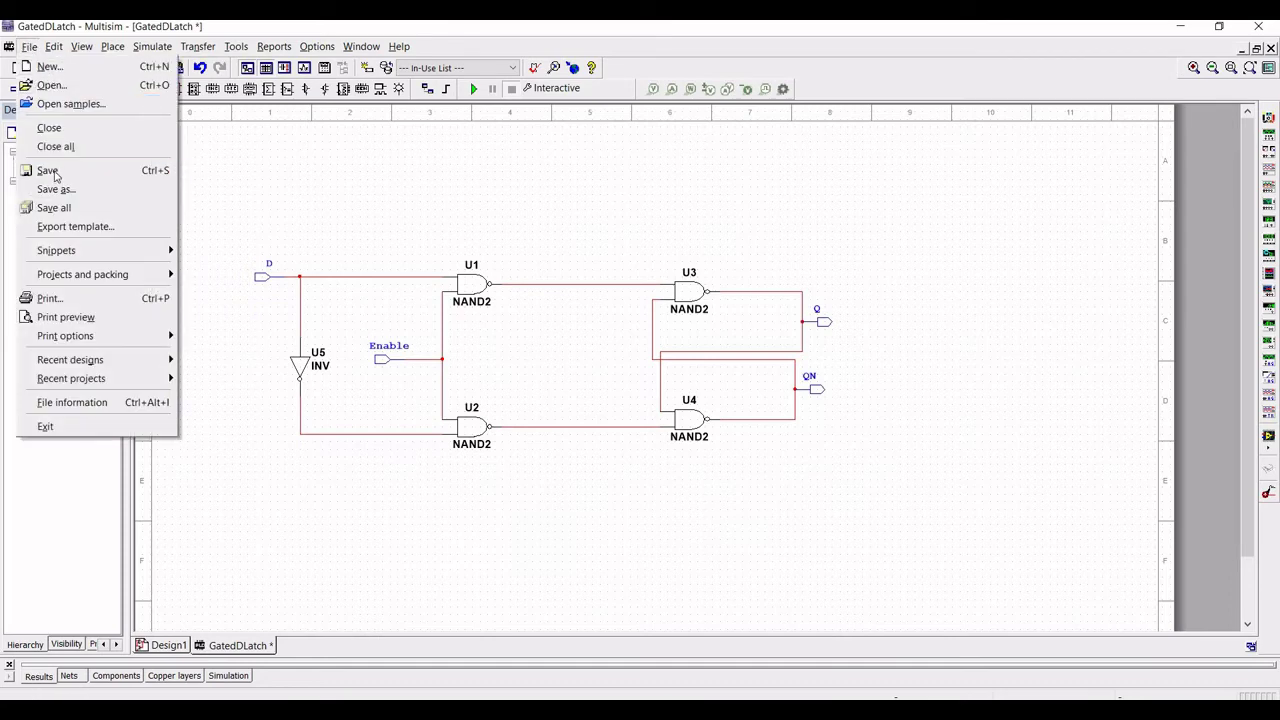
click(397, 197)
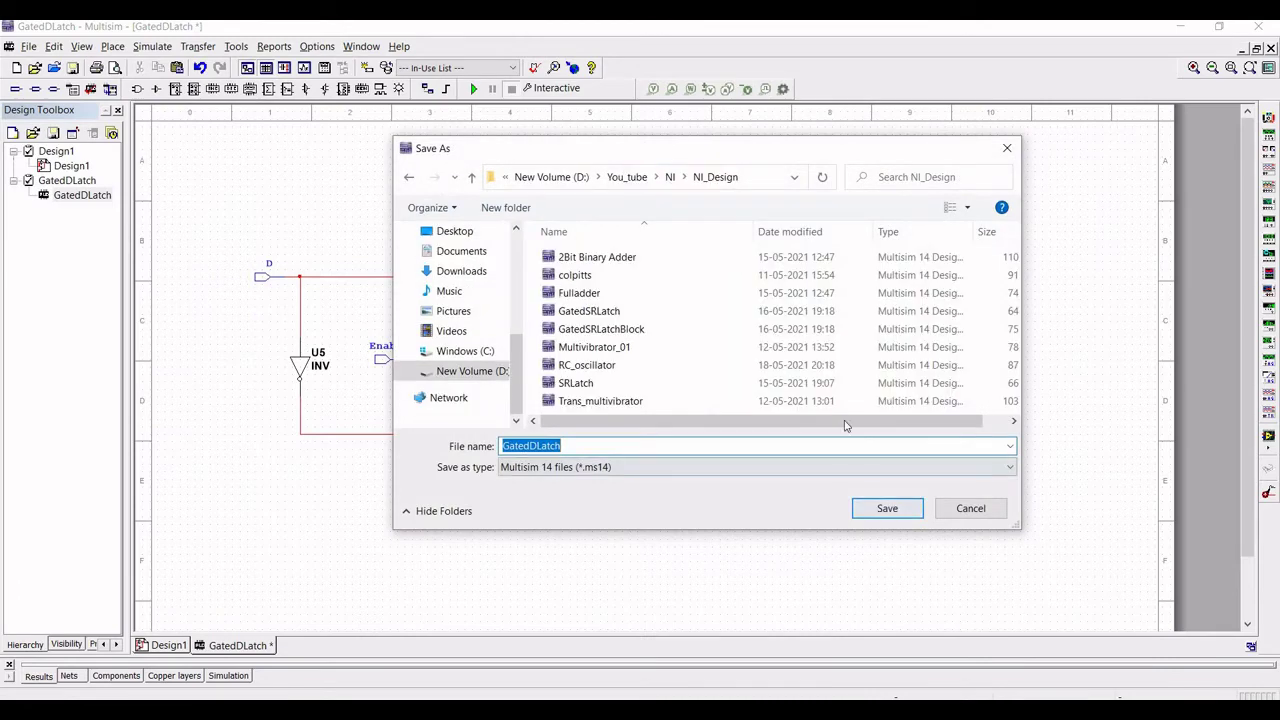
key(Return)
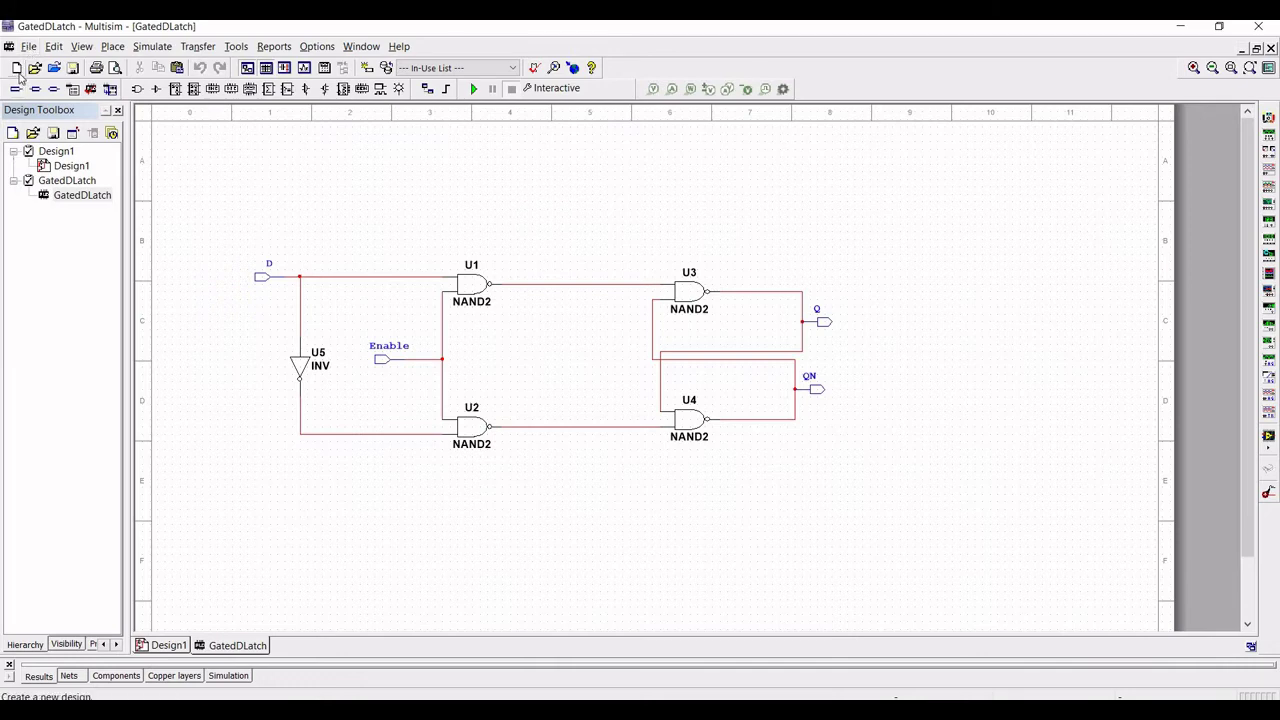
- Create a new empty PLD design named Gatedlatchsym
click(17, 70)
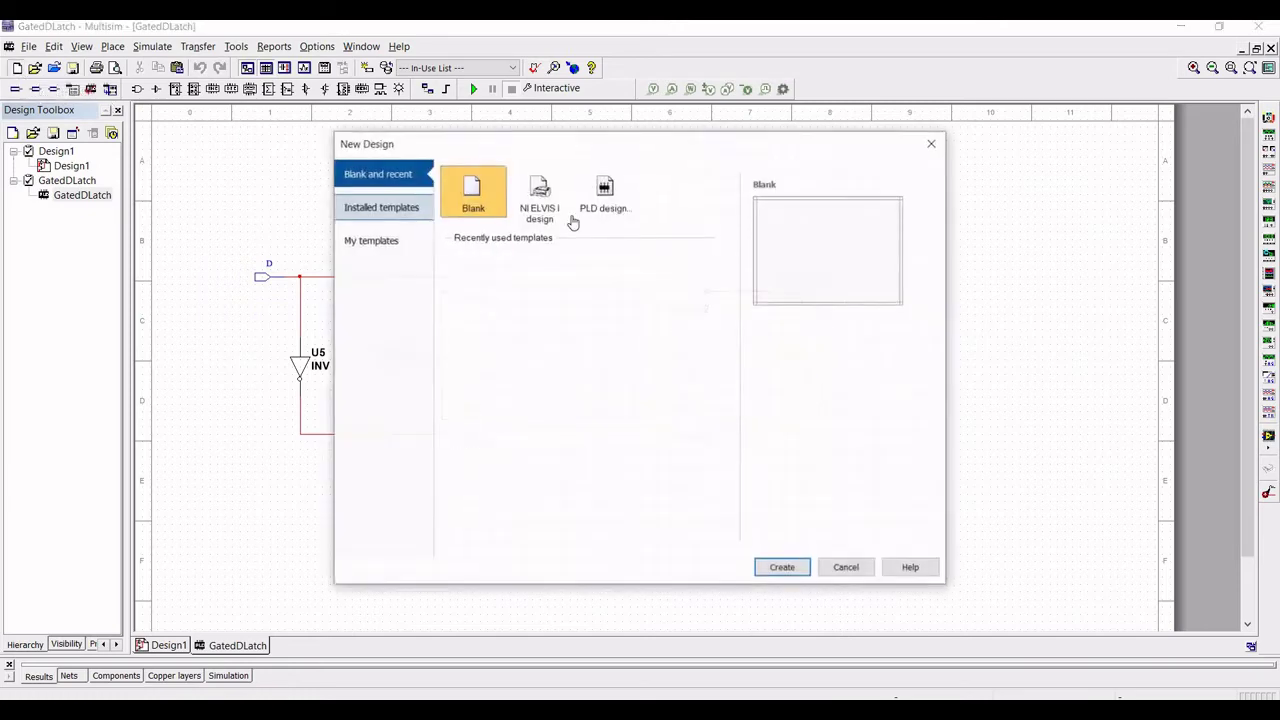
click(587, 213)
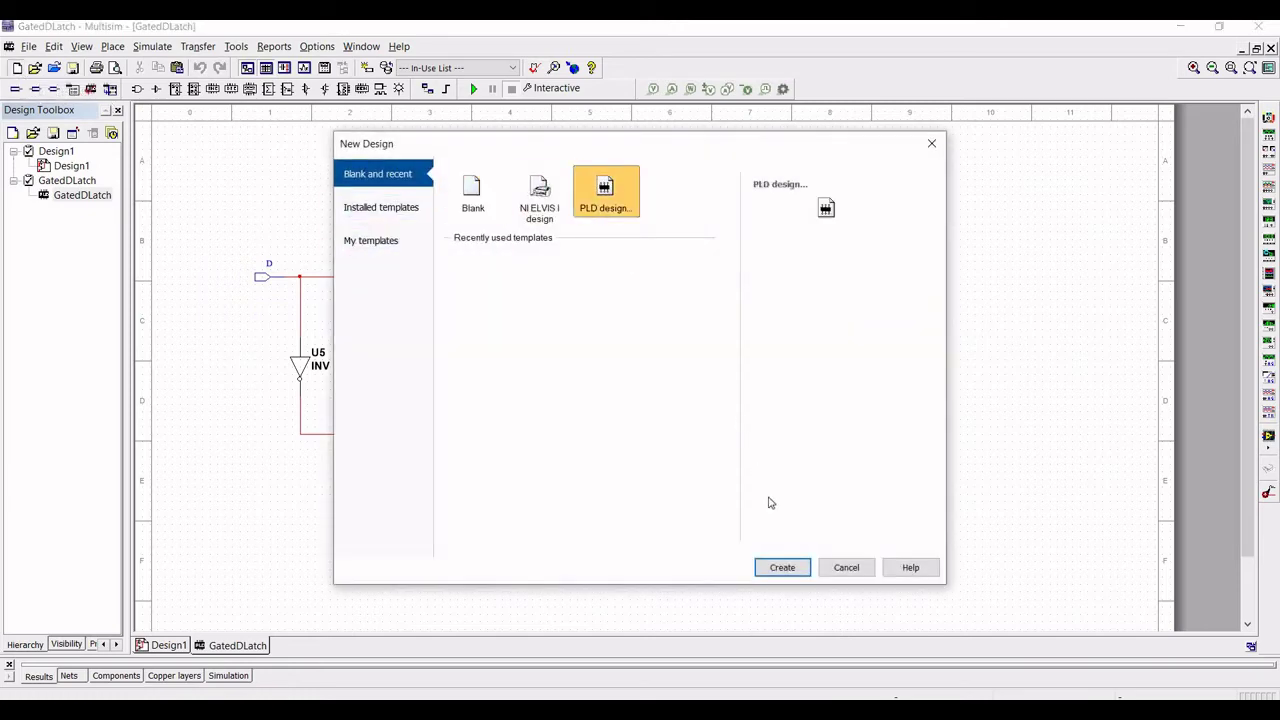
click(760, 567)
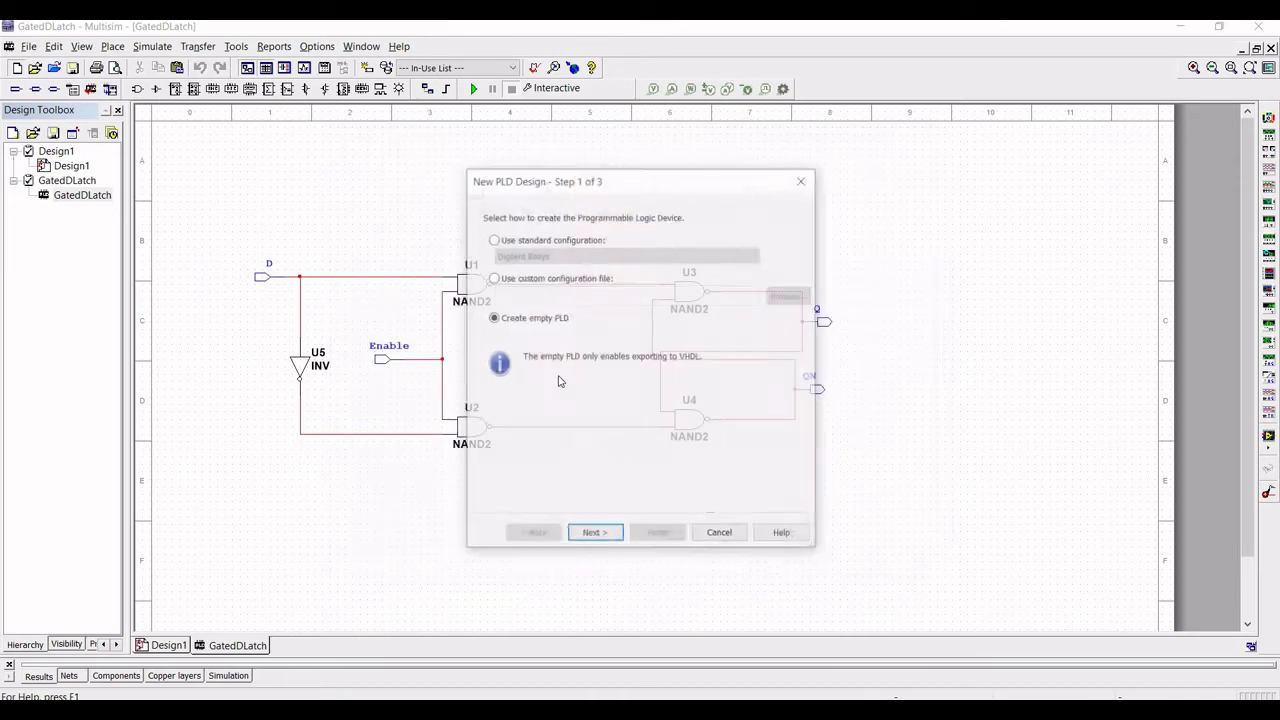
click(595, 535)
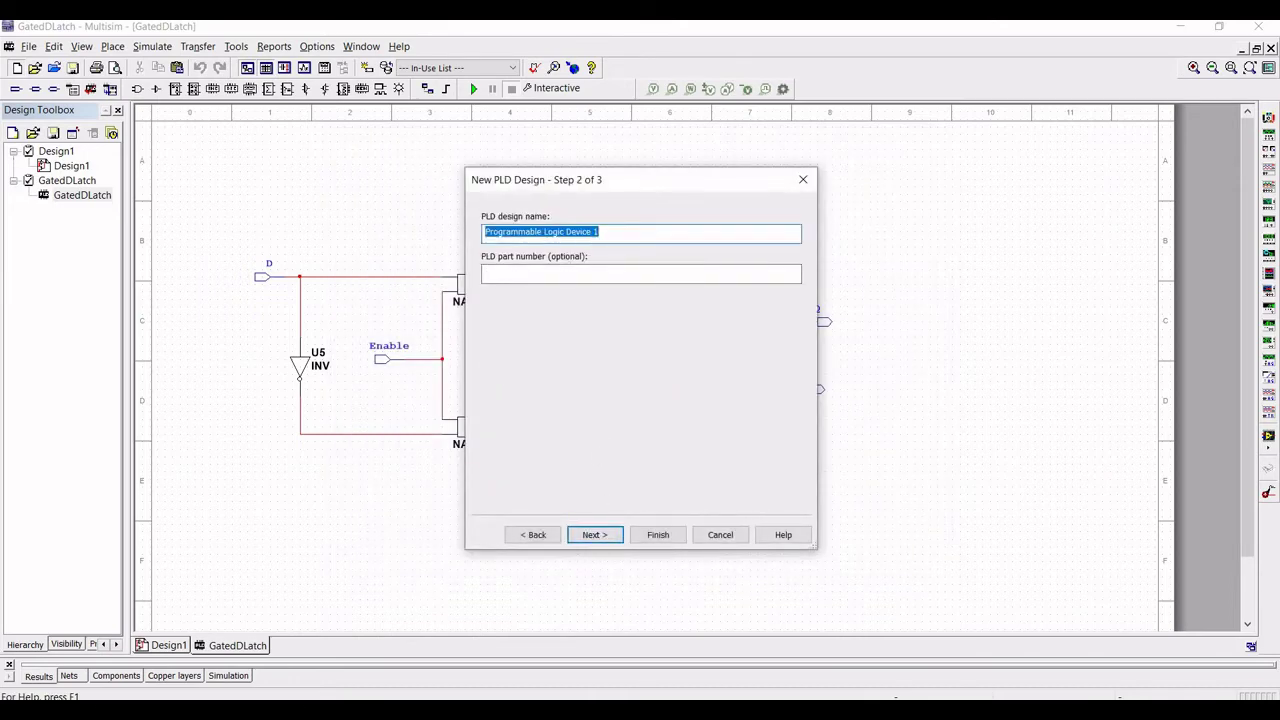
text(Gatedl)
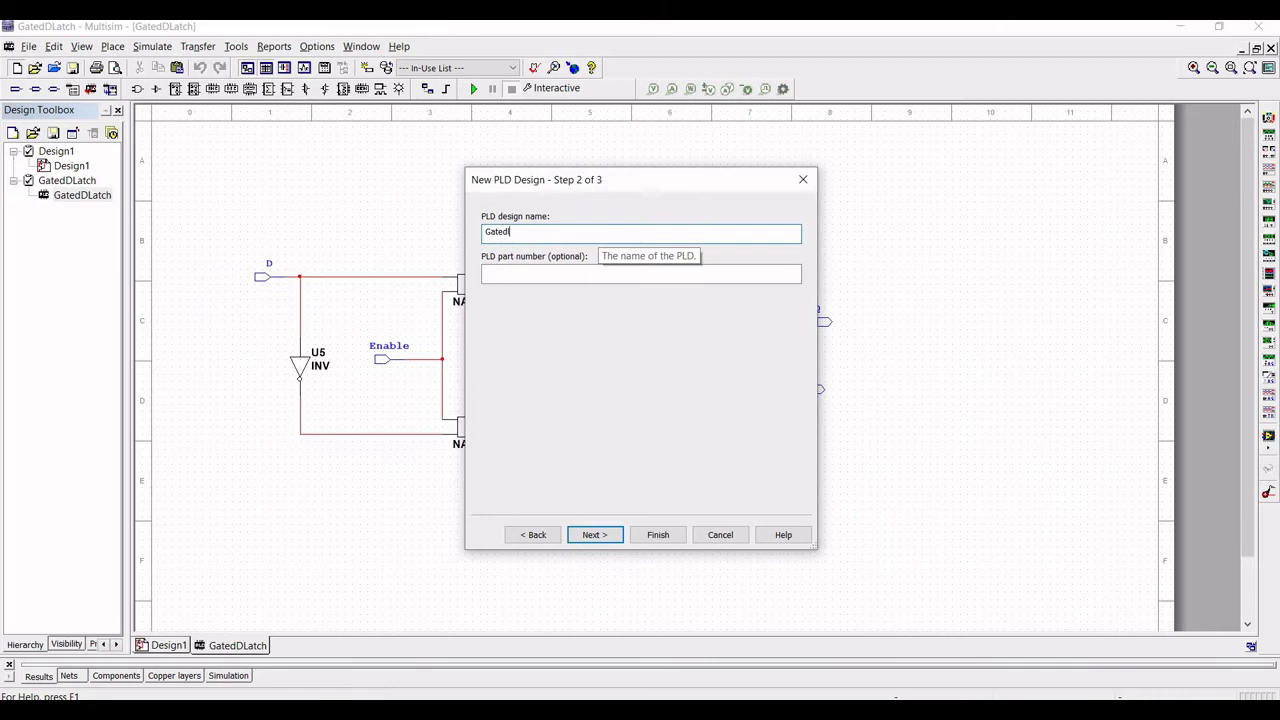
text(atchsym)
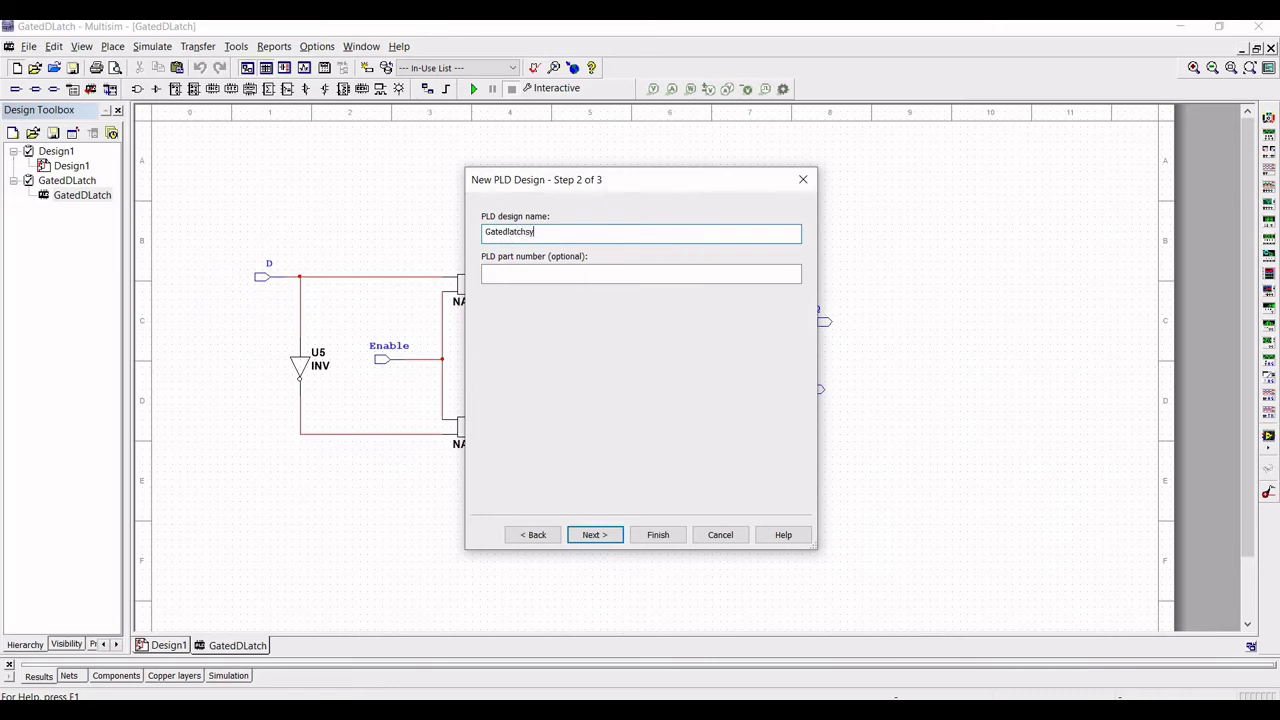
click(655, 542)
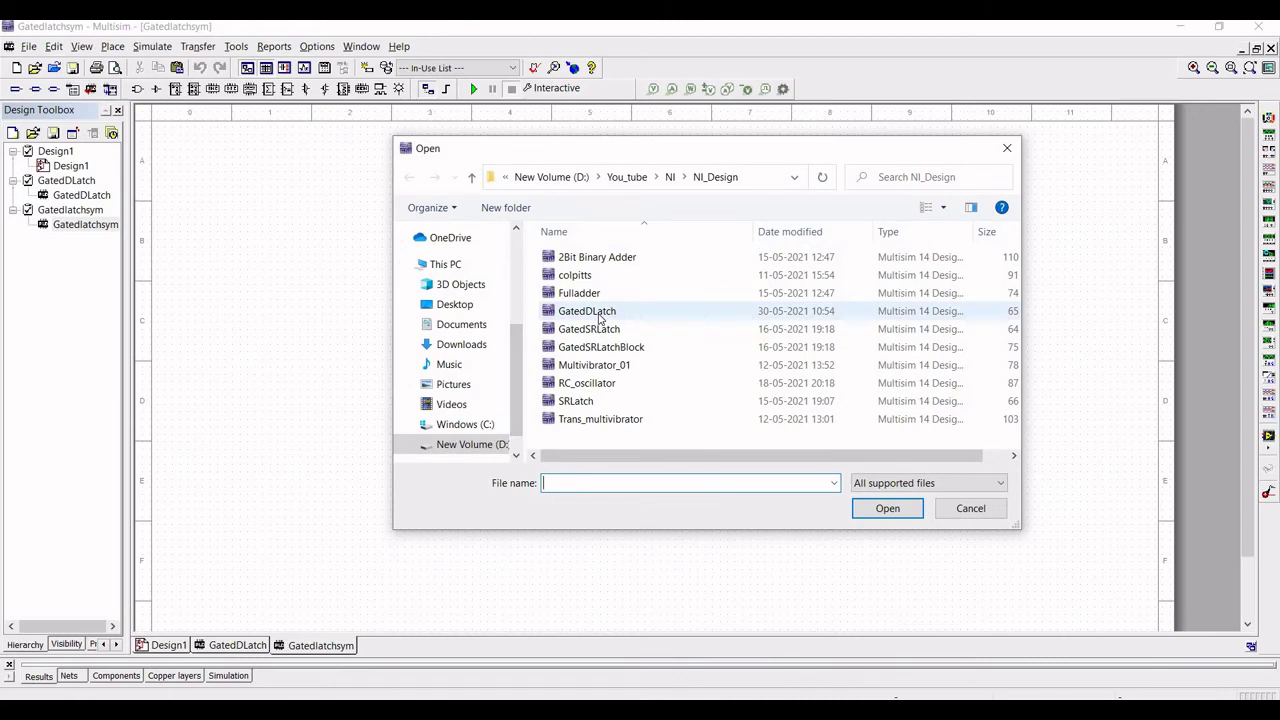
- Place the saved GatedDLatch design as hierarchical block PLD1
click(600, 316)
click(887, 508)
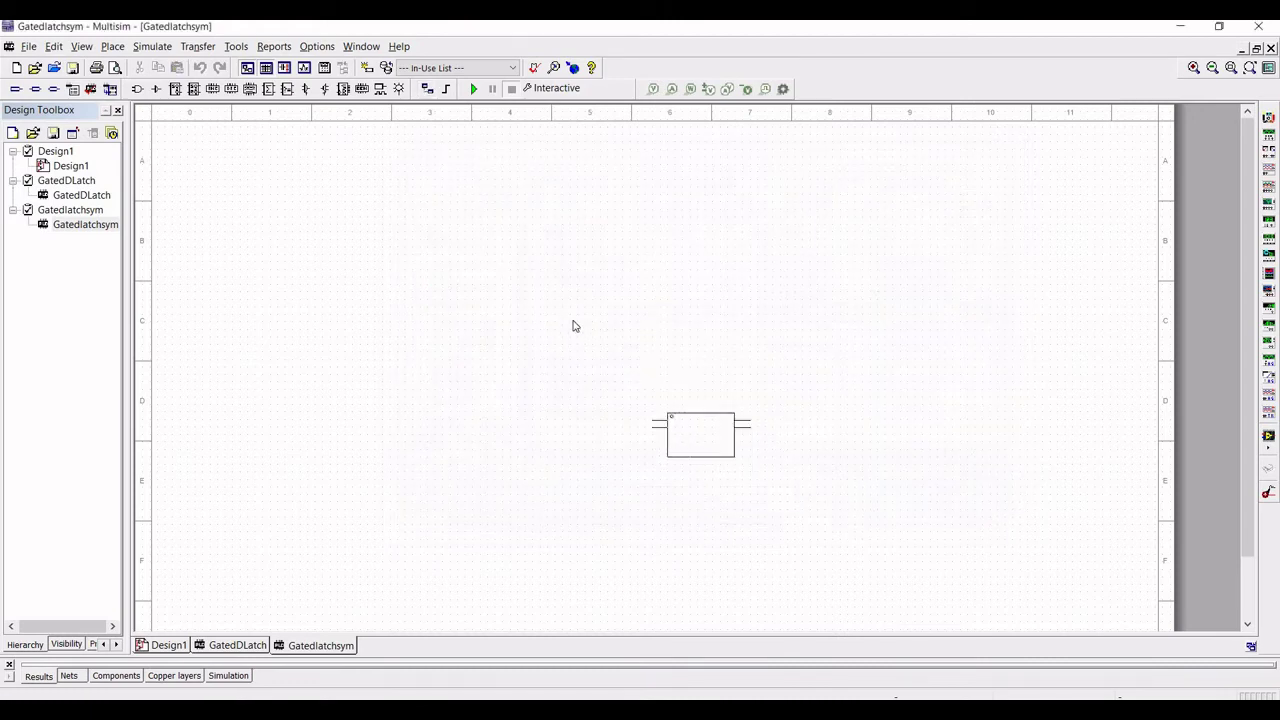
click(545, 326)
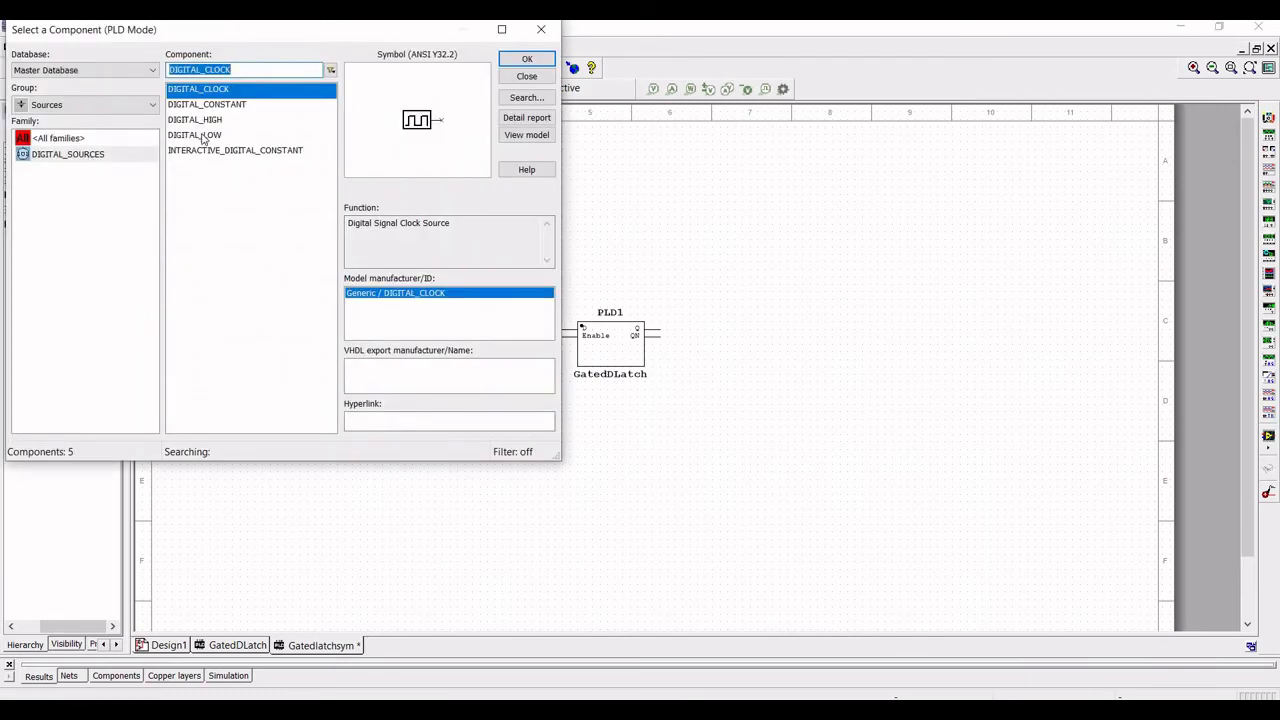
- Add two interactive digital constant switches, U6 and U7, left of PLD1
click(209, 151)
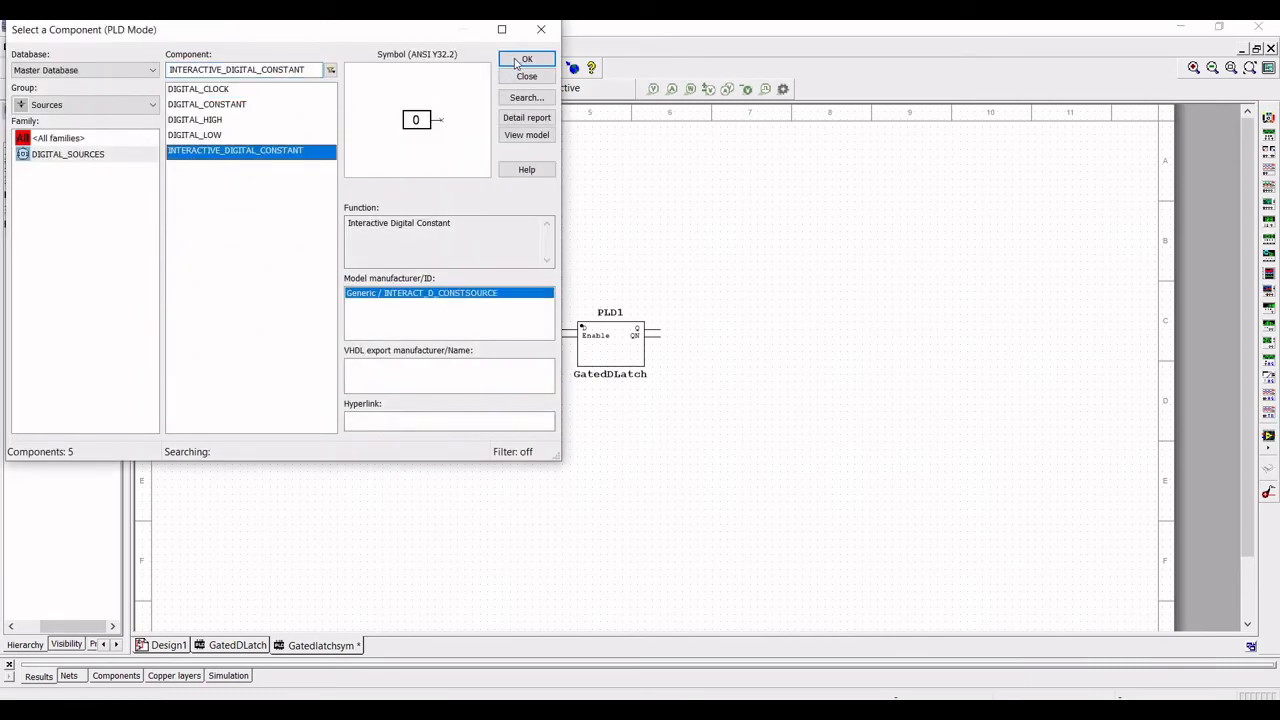
key(Return)
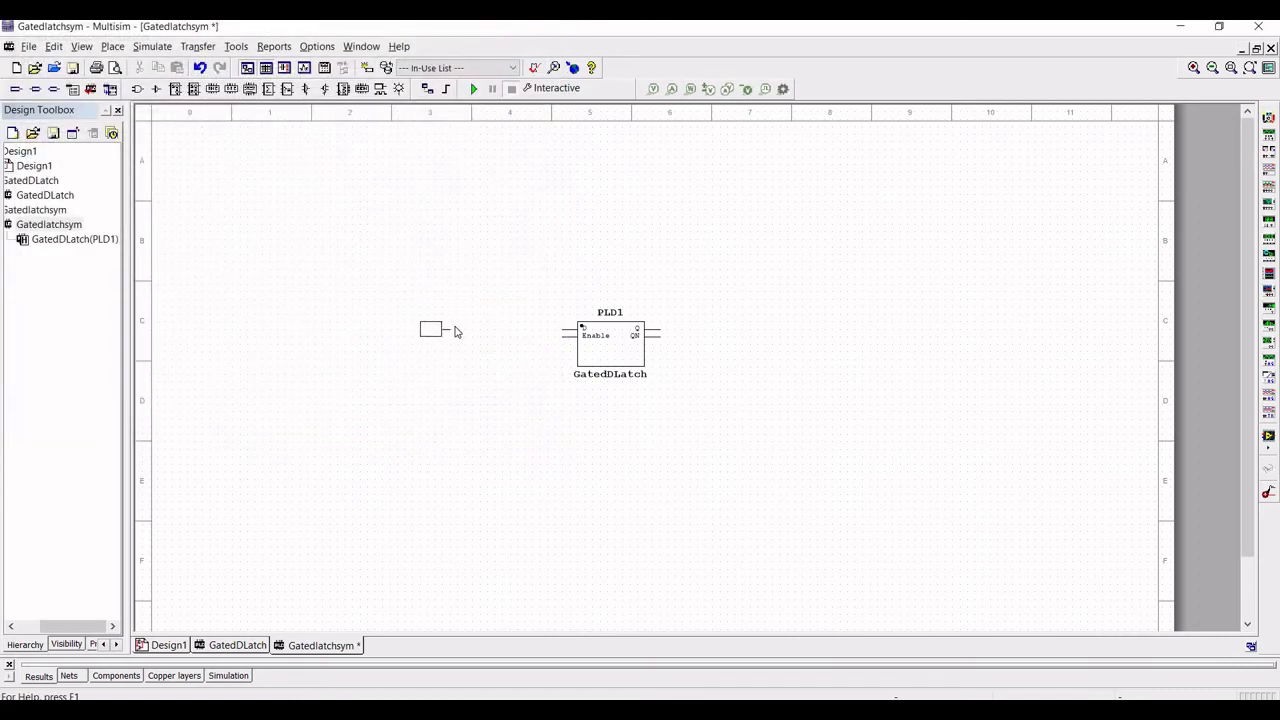
click(455, 331)
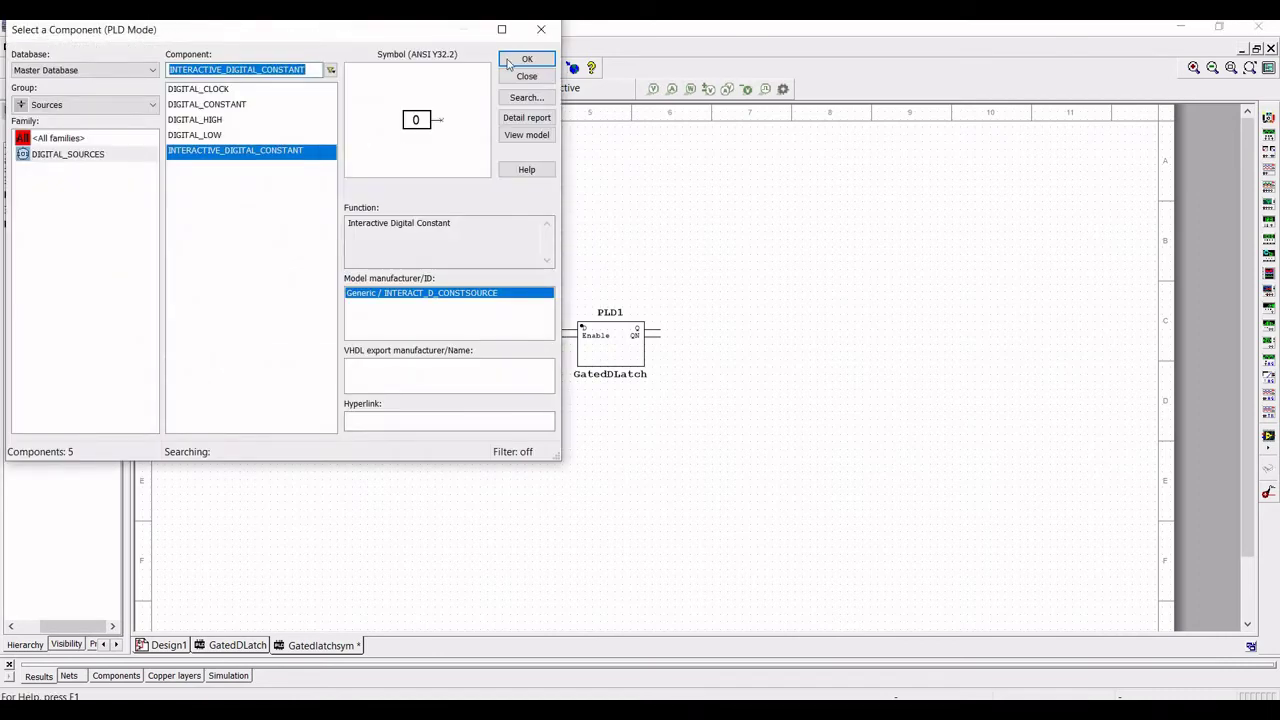
click(508, 63)
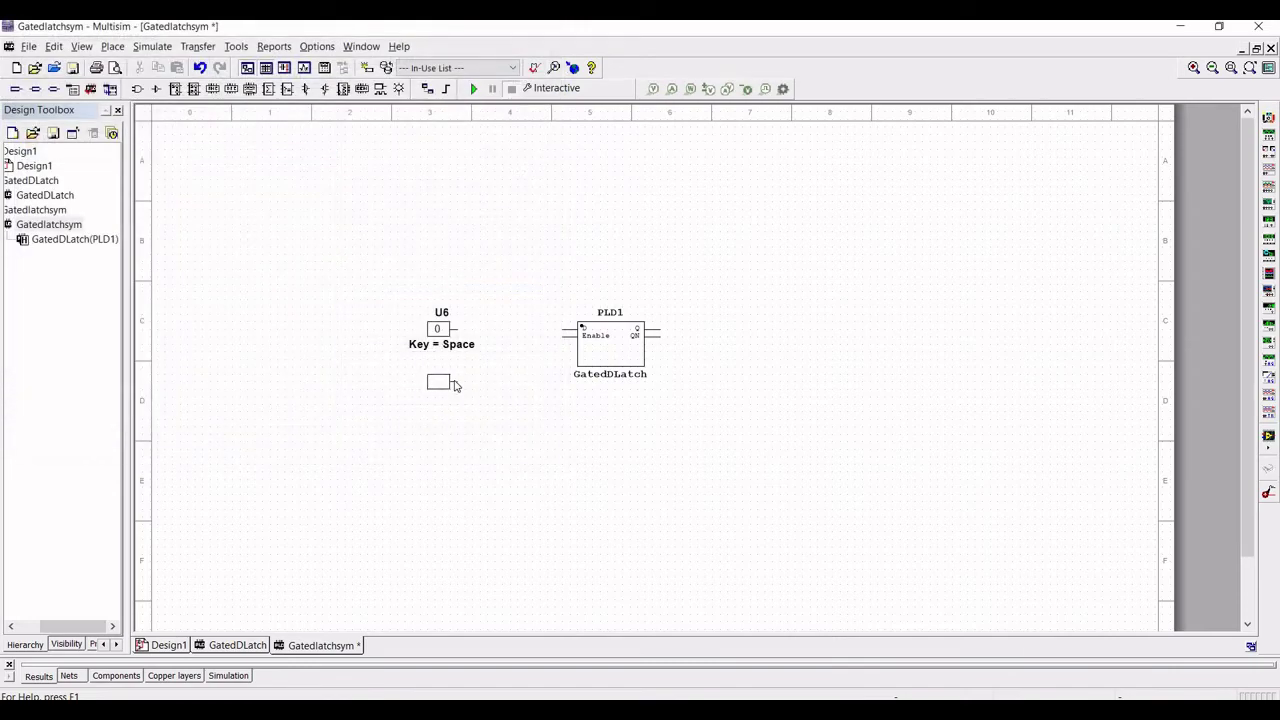
click(455, 385)
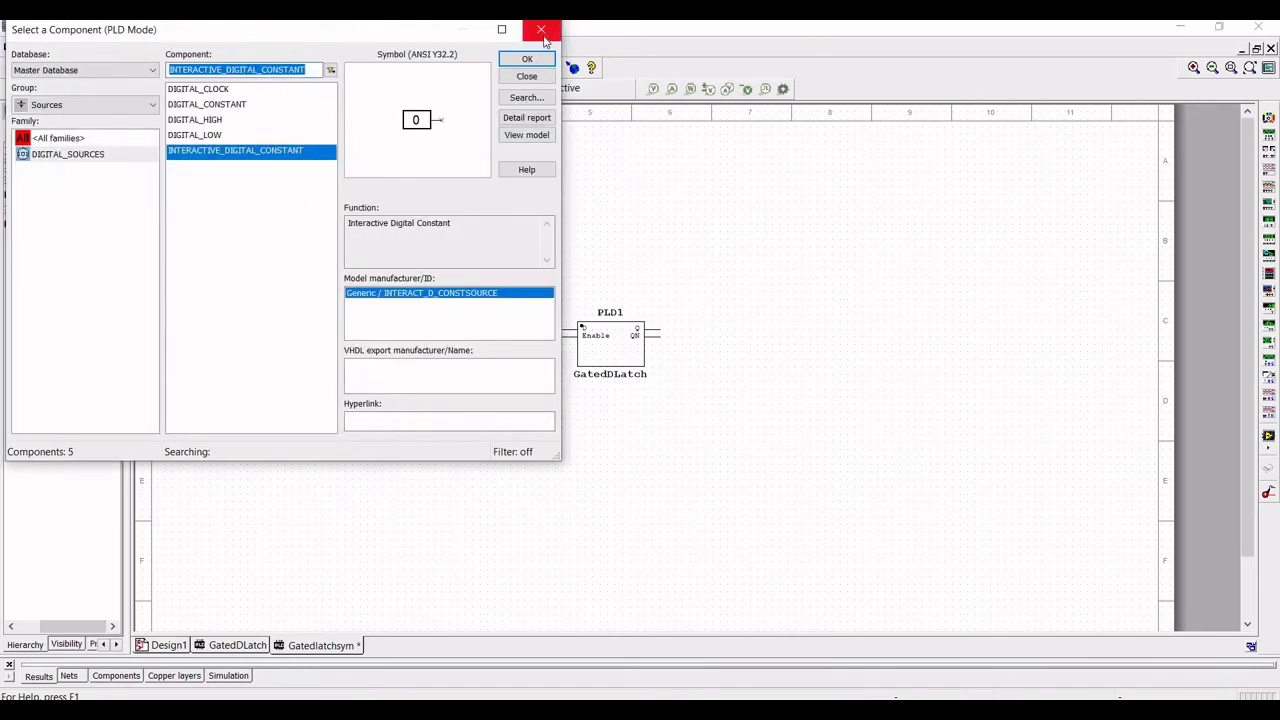
click(543, 33)
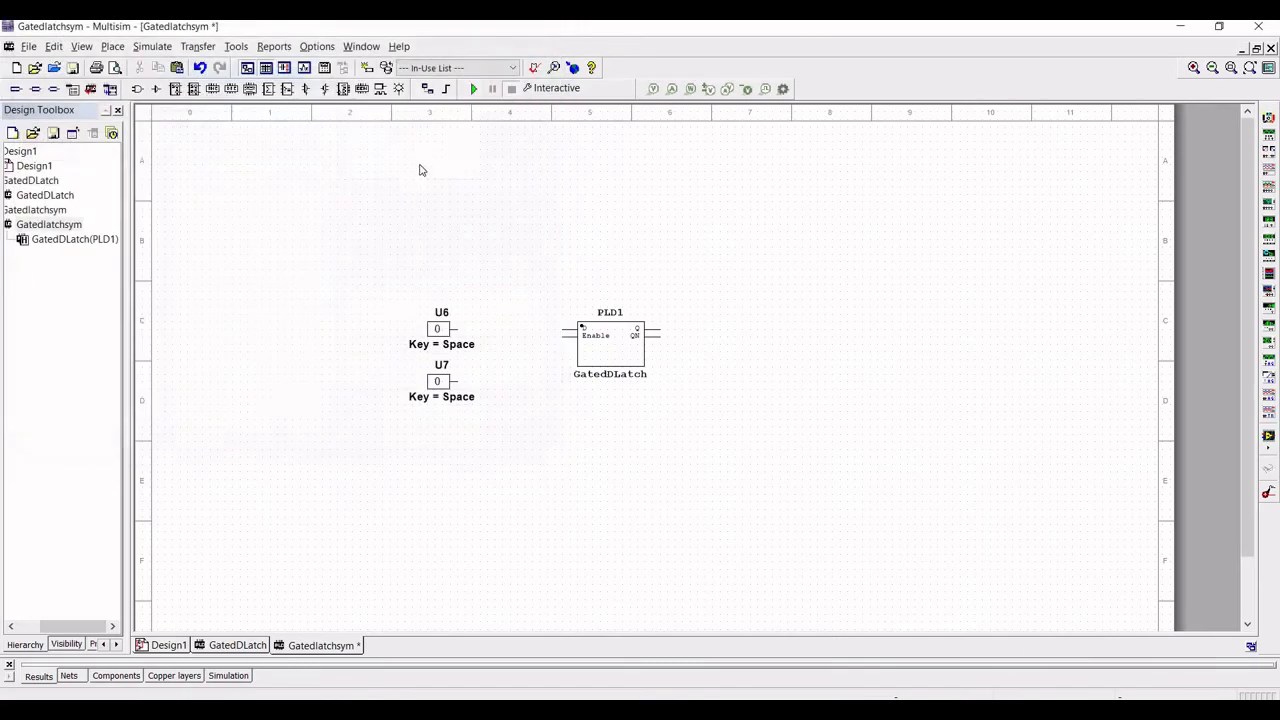
- Place PROBE_DIG_RED probes X1 and X2 right of PLD1, rotated so leads face left
click(398, 89)
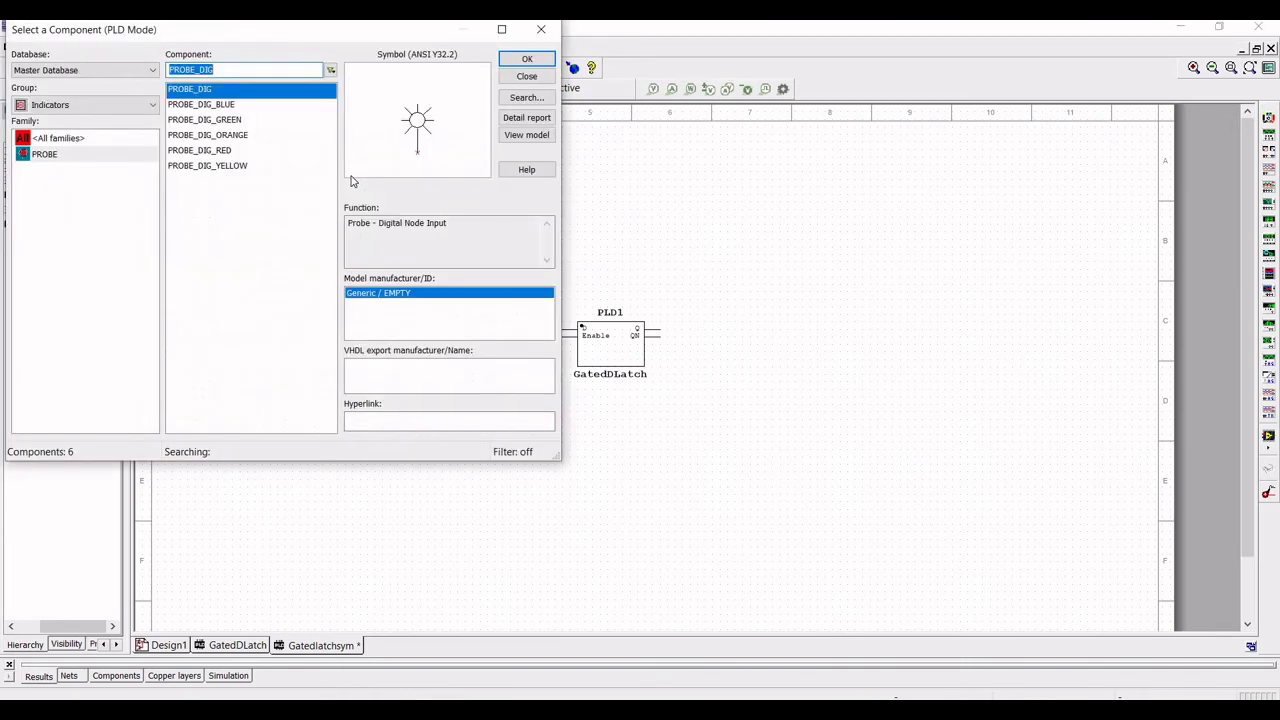
click(218, 152)
click(545, 59)
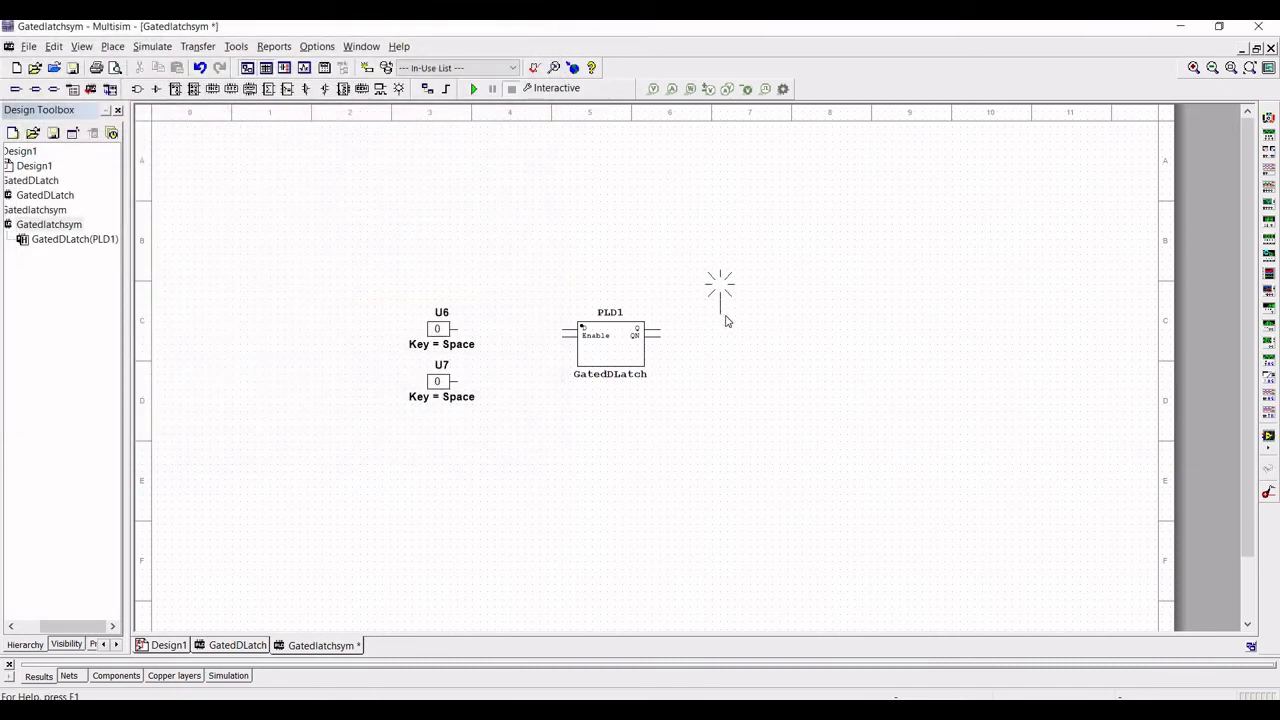
key(ctrl+r)
click(681, 366)
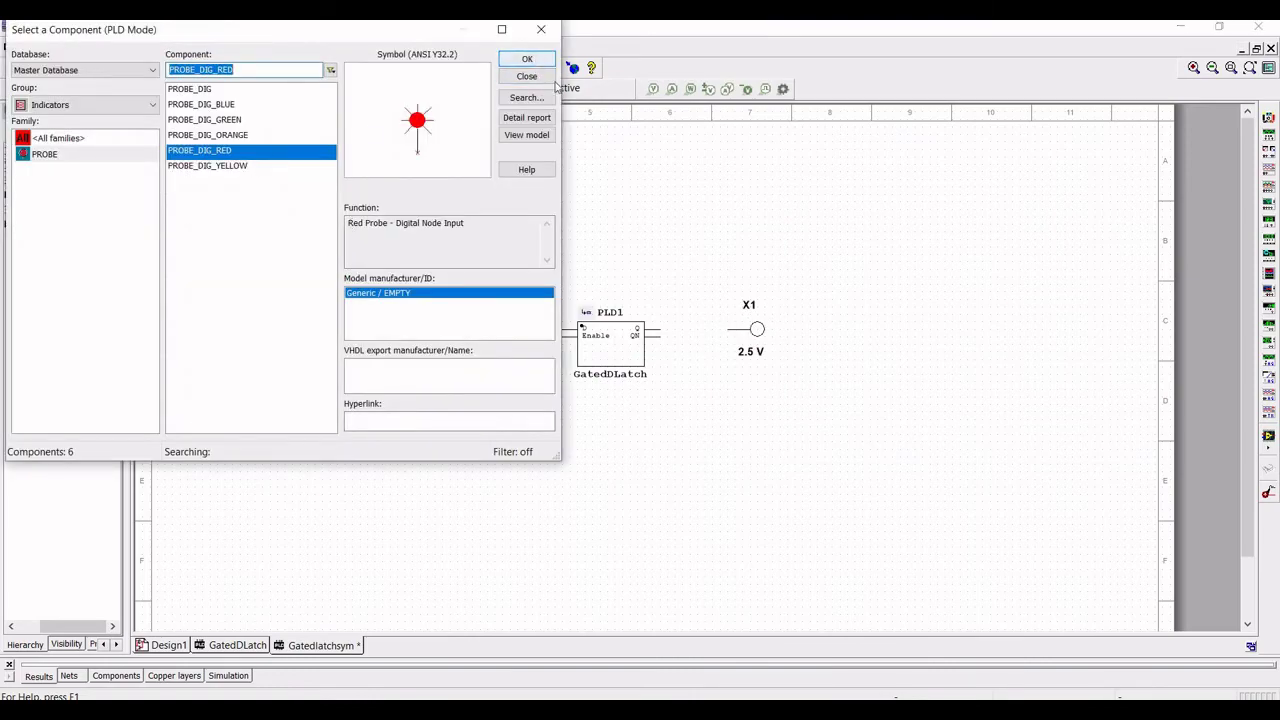
click(533, 62)
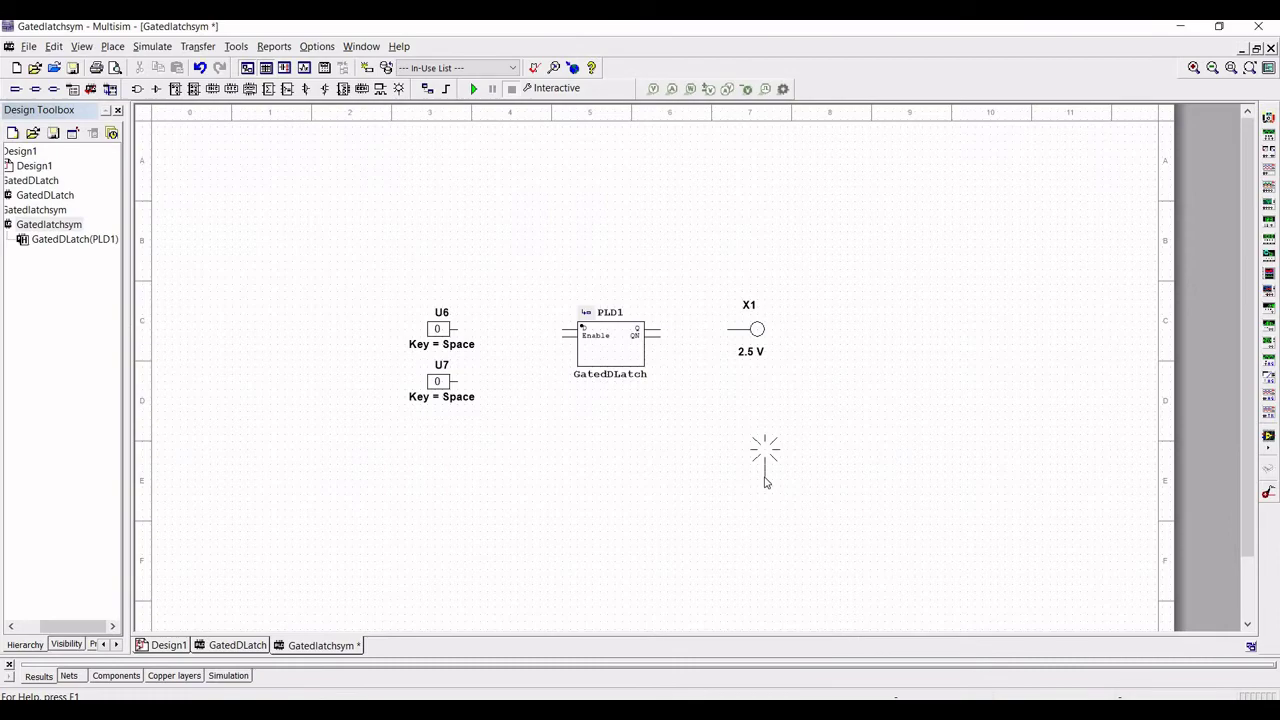
click(725, 386)
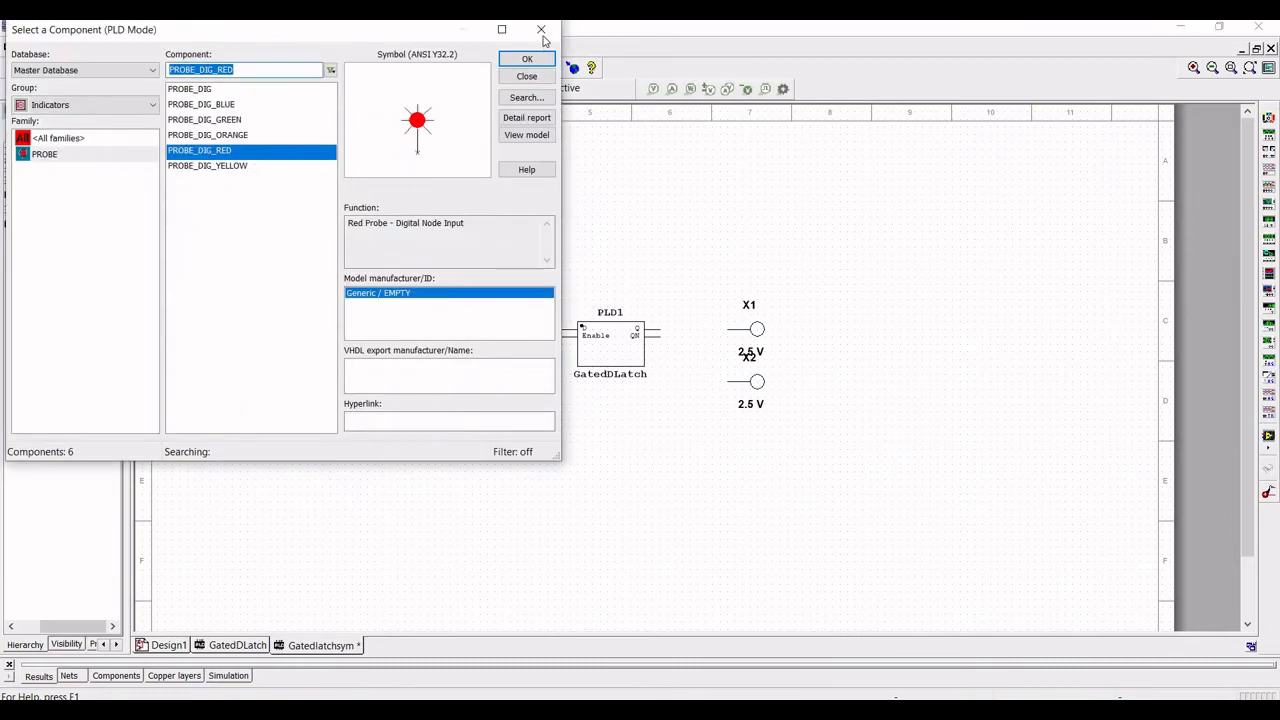
click(541, 29)
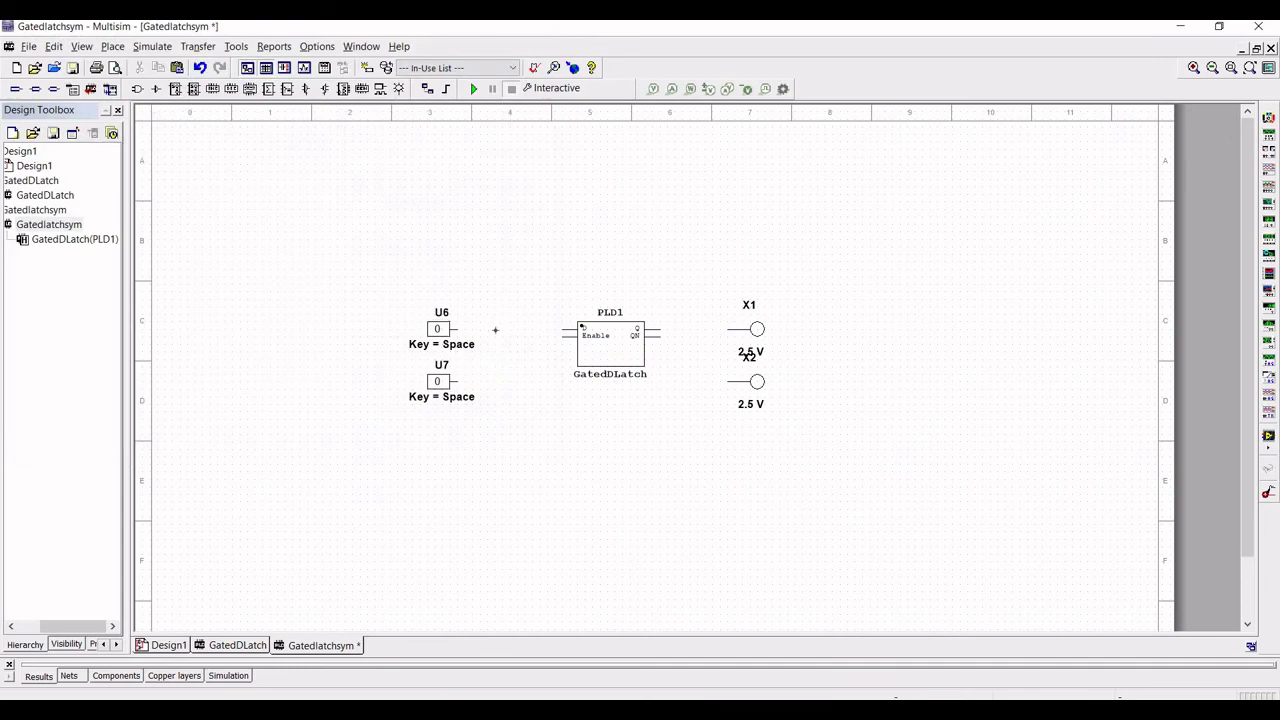
- Wire U6 and U7 into PLD1, Q to probe X1, QN to X2, and paste the Logic Table note
click(495, 329)
click(456, 381)
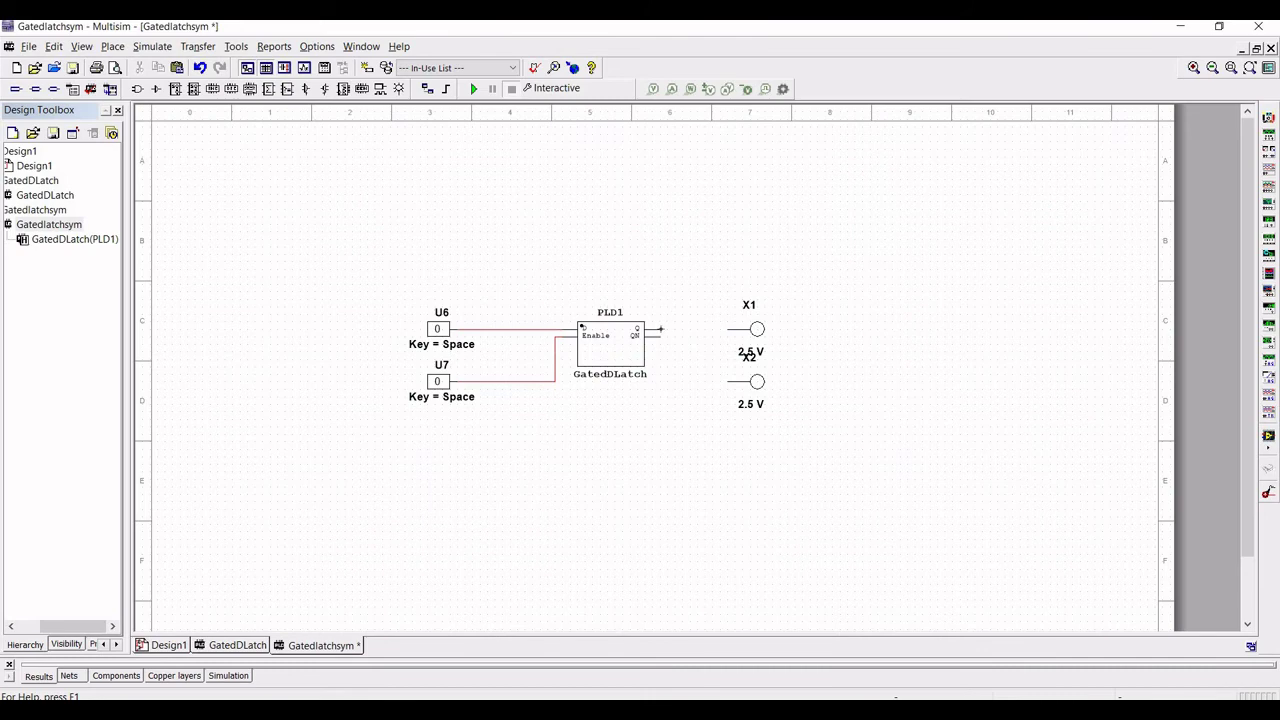
click(661, 329)
click(728, 329)
click(660, 336)
click(728, 381)
text(Logic Table  Inputs Output D C Q QN 0 1 0 1 1 1 1 0 X 0 Q QN)
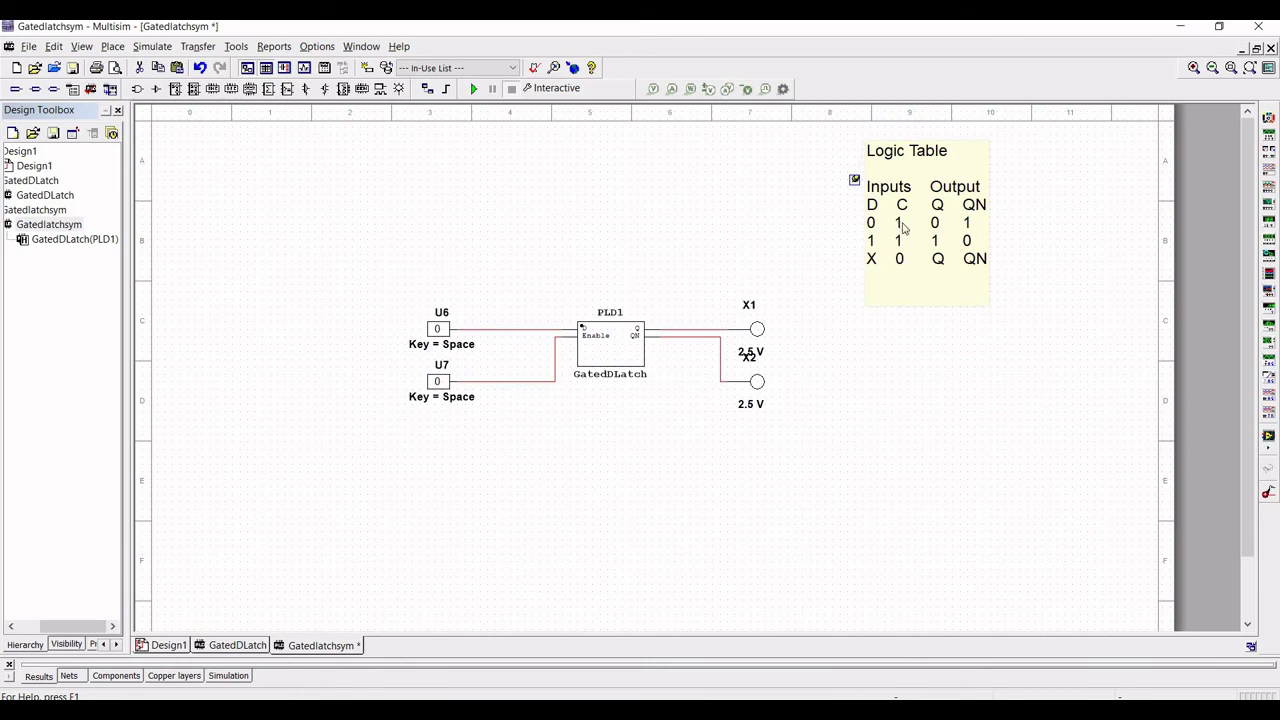
- Run the simulation, set U7 (Enable) and U6 to 1, then return U7 to 0 so X1 stays lit
click(854, 178)
click(476, 90)
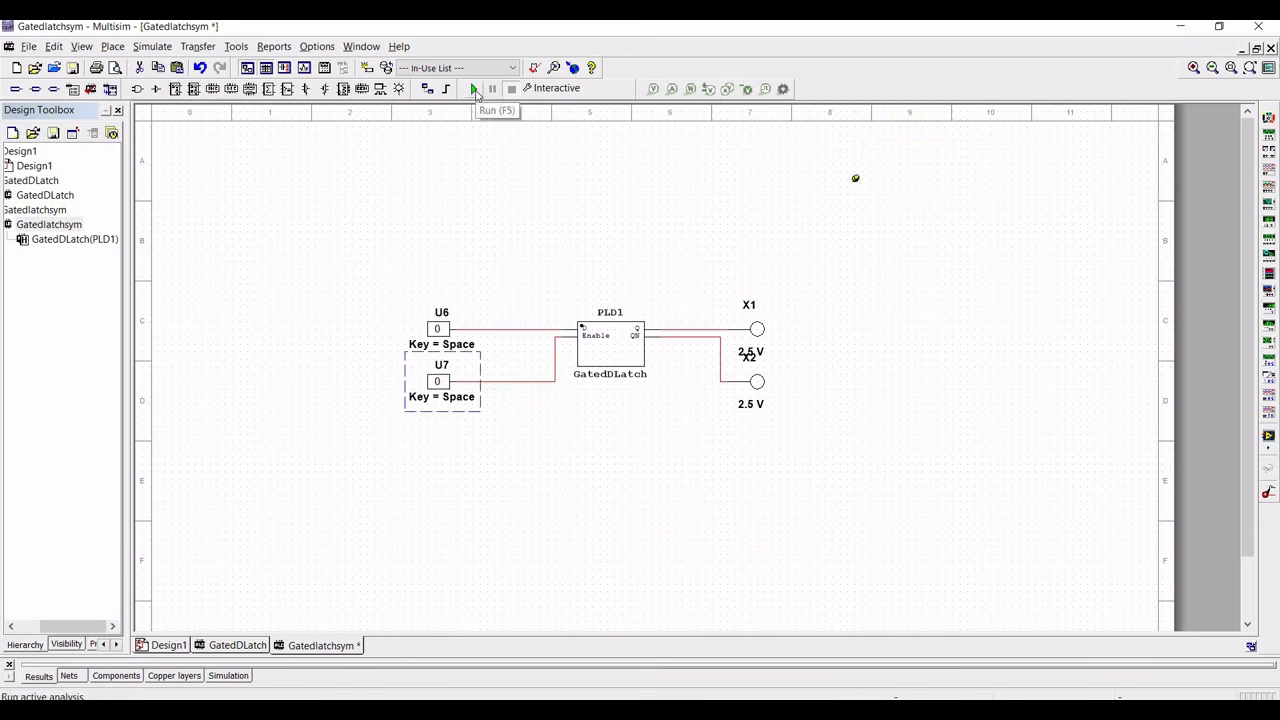
mouse_move(857, 182)
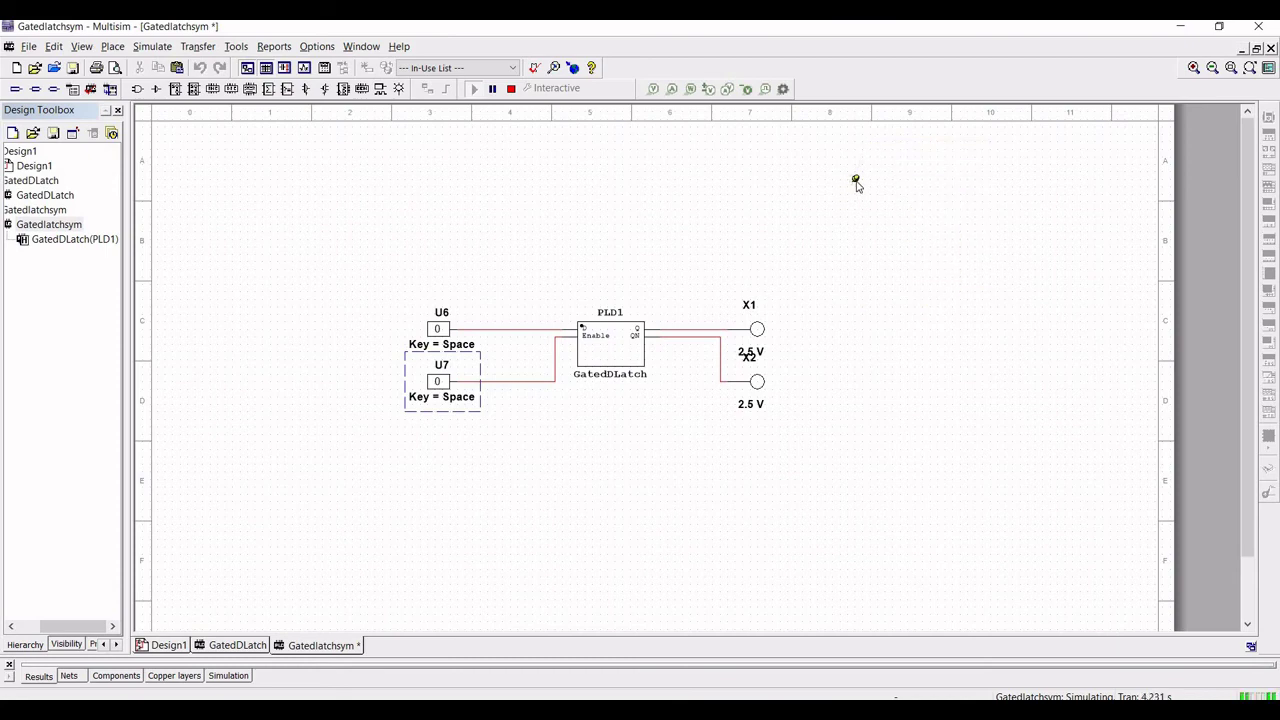
click(438, 383)
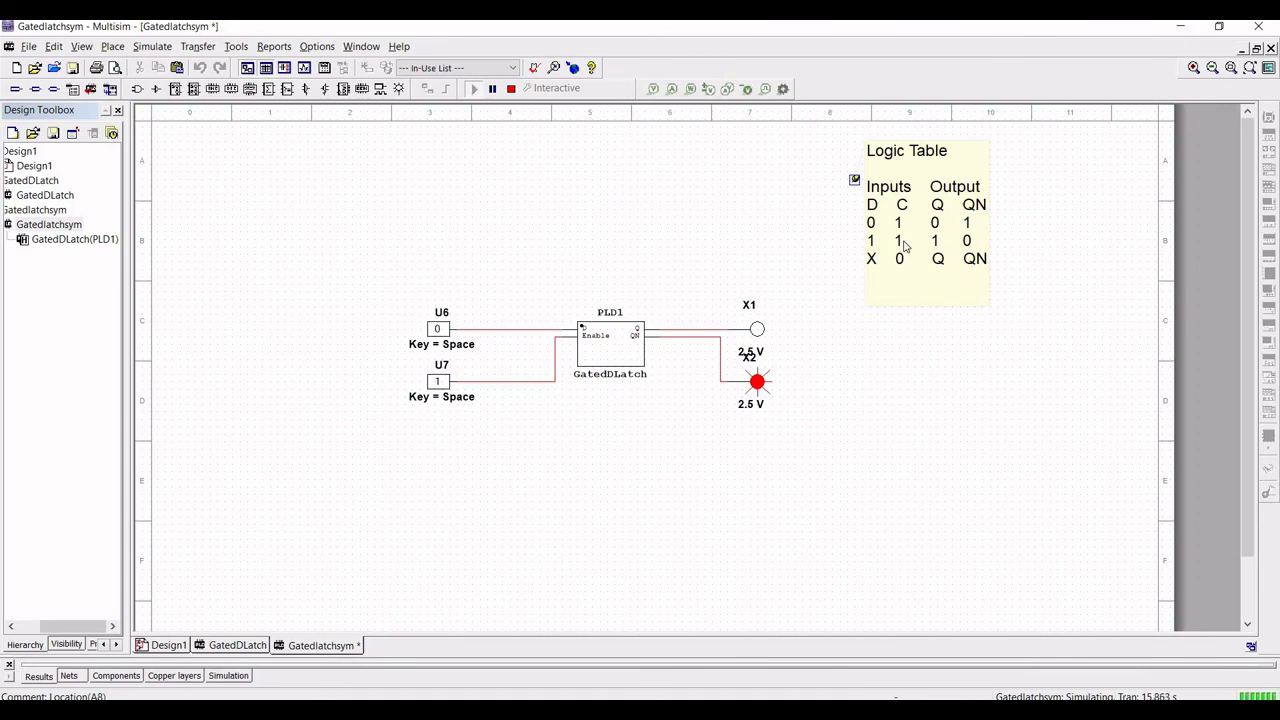
click(441, 331)
click(438, 383)
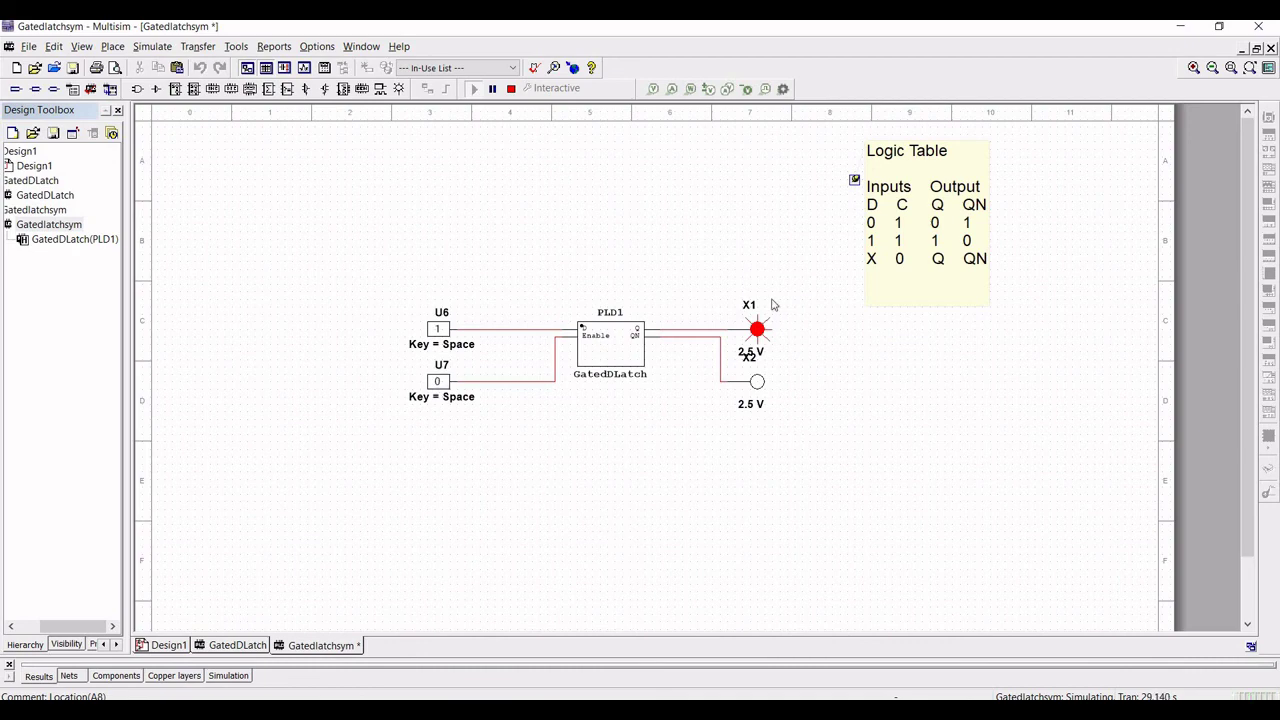